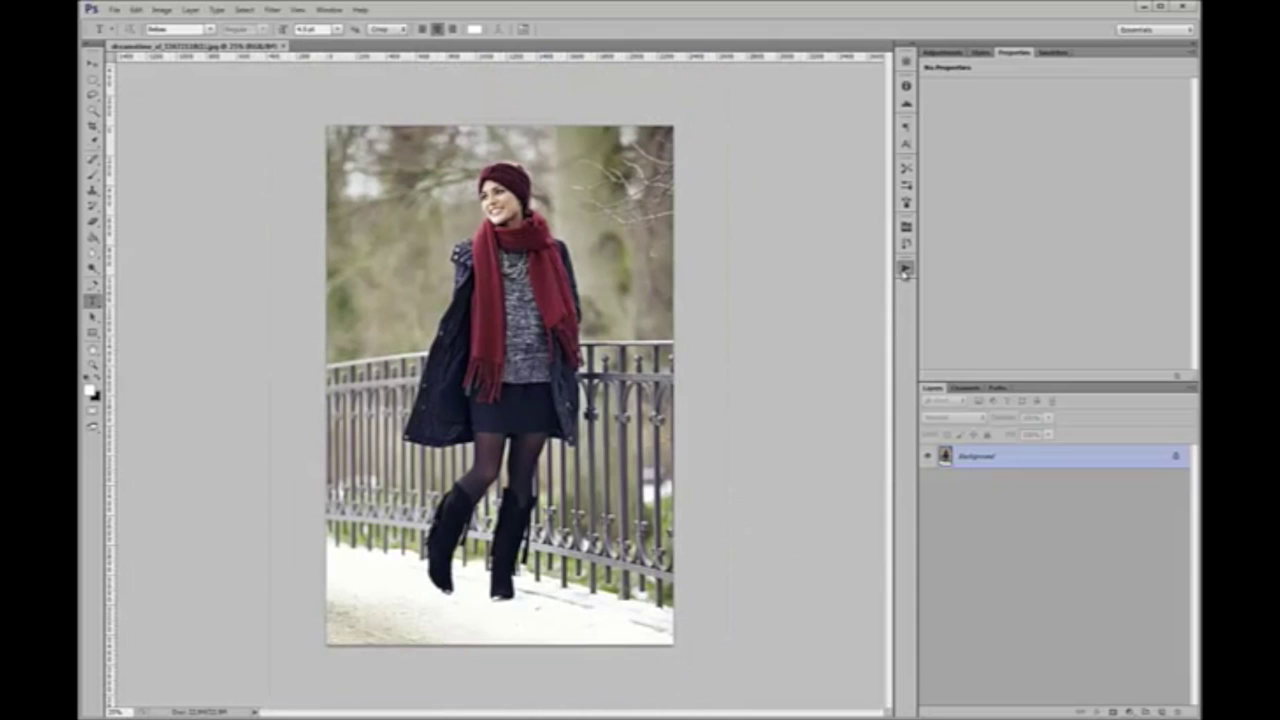
Run the Barely Color action from the PD Let it Snow set on the photo
left_click_drag(890, 478, 893, 480)
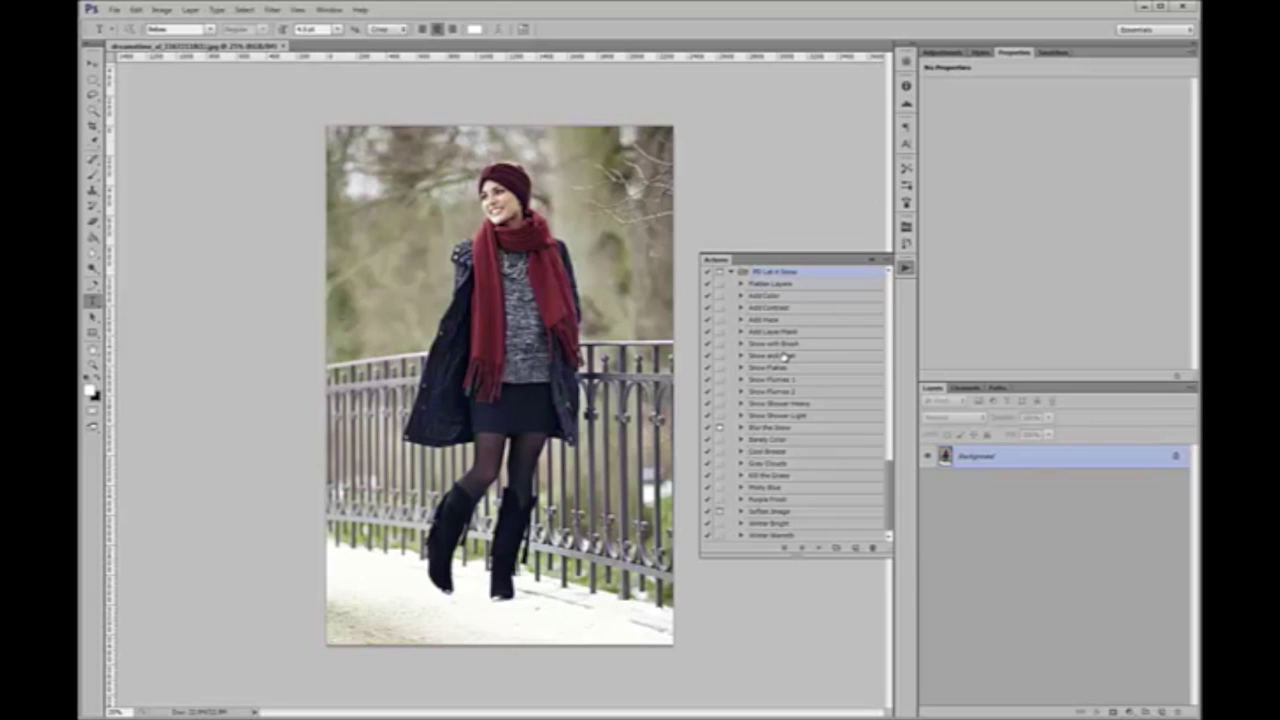
left_click(770, 440)
left_click(818, 548)
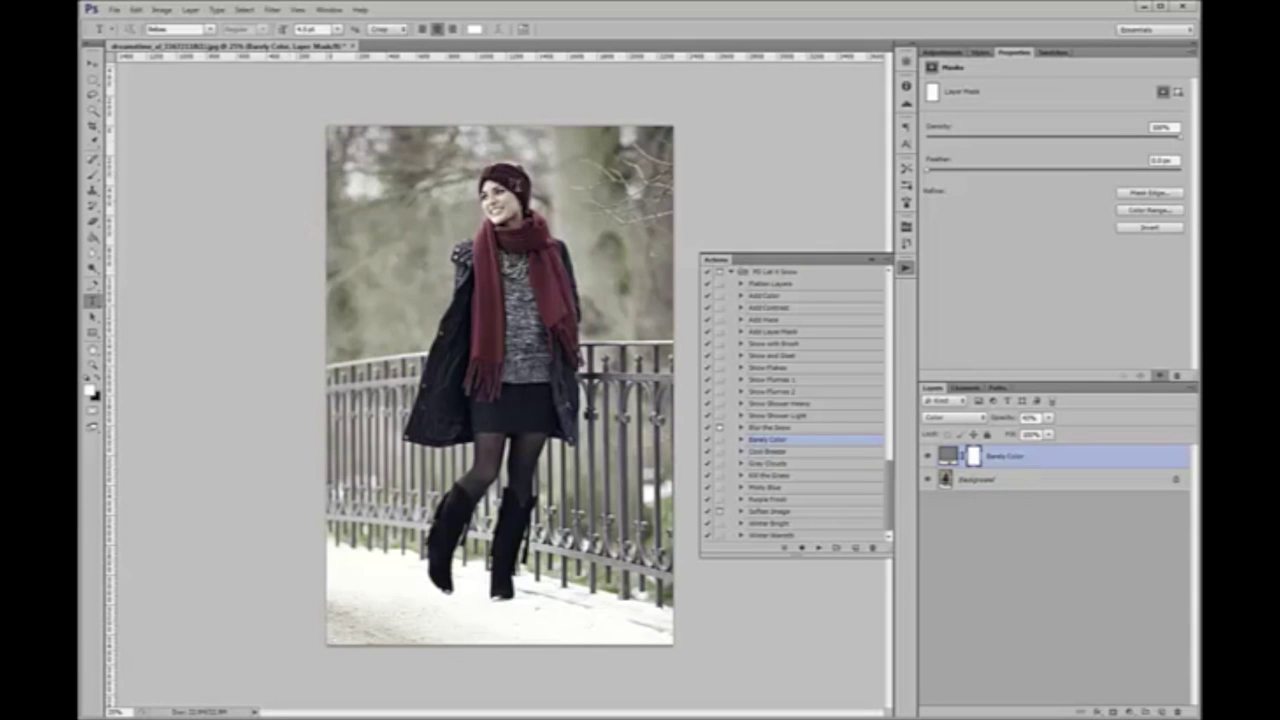
Set up a soft round brush with black paint and reduced opacity for the Barely Color layer mask
key("b")
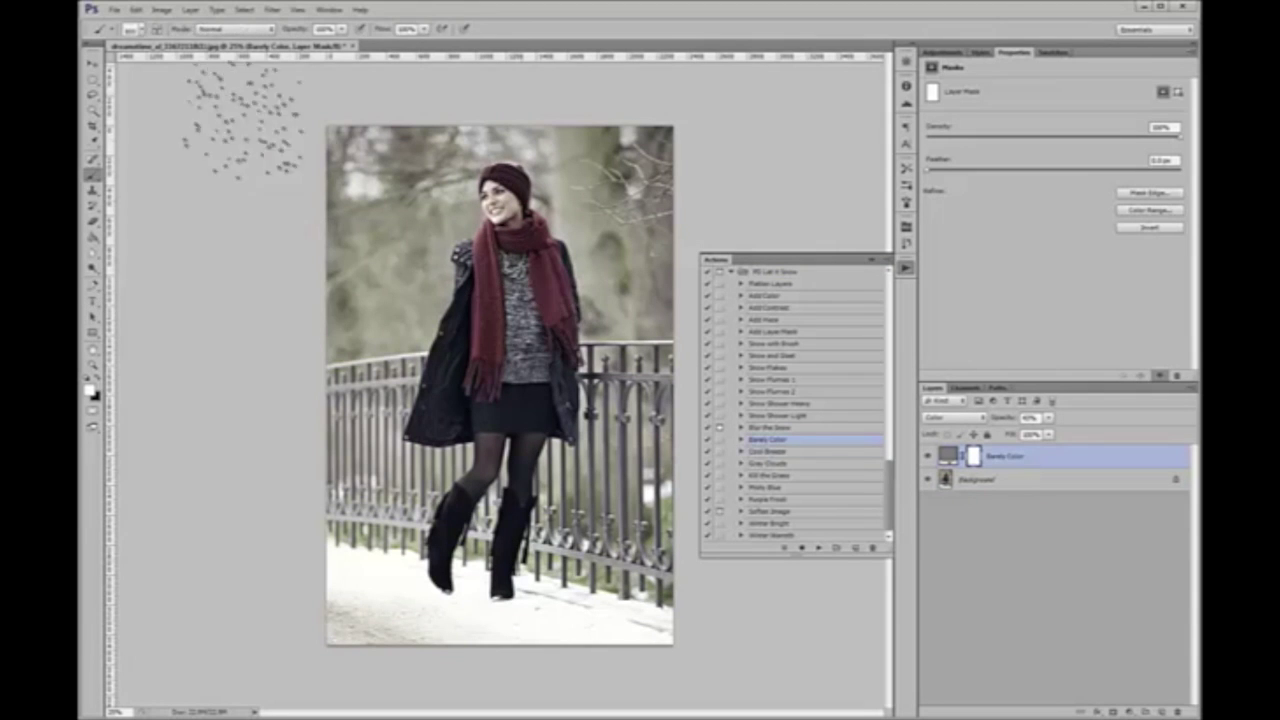
left_click(140, 29)
left_click(163, 192)
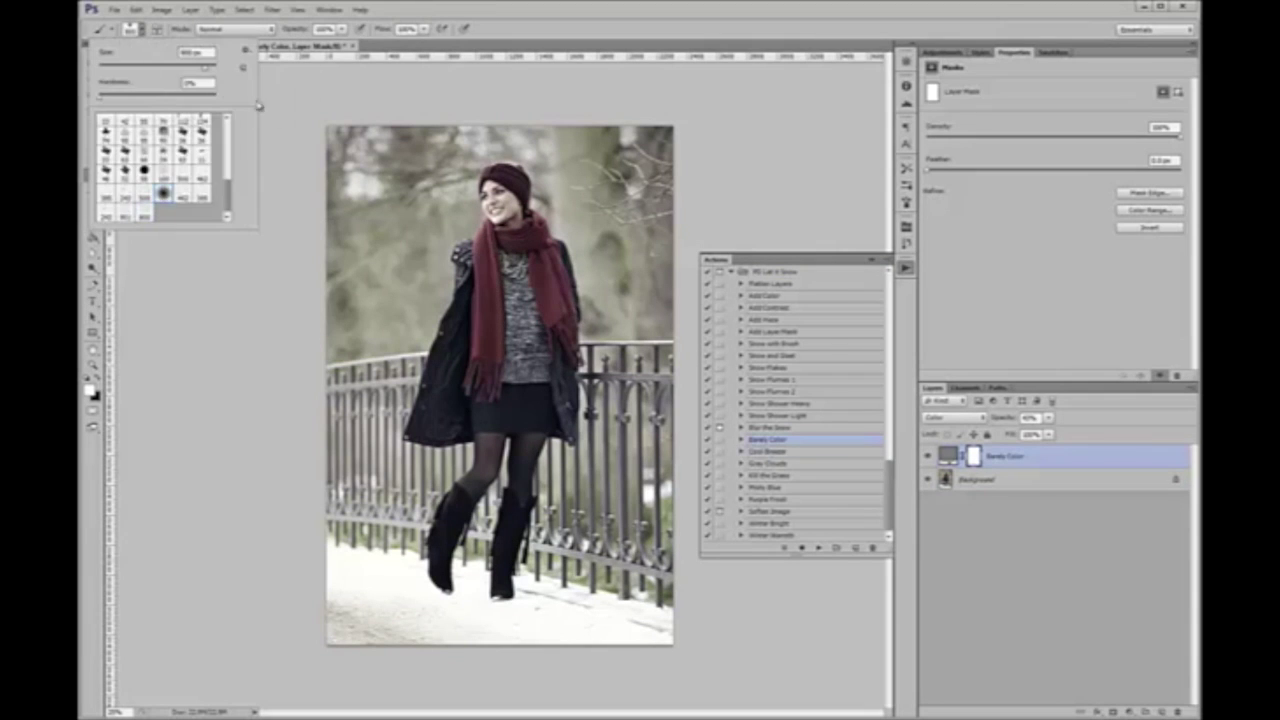
left_click(140, 29)
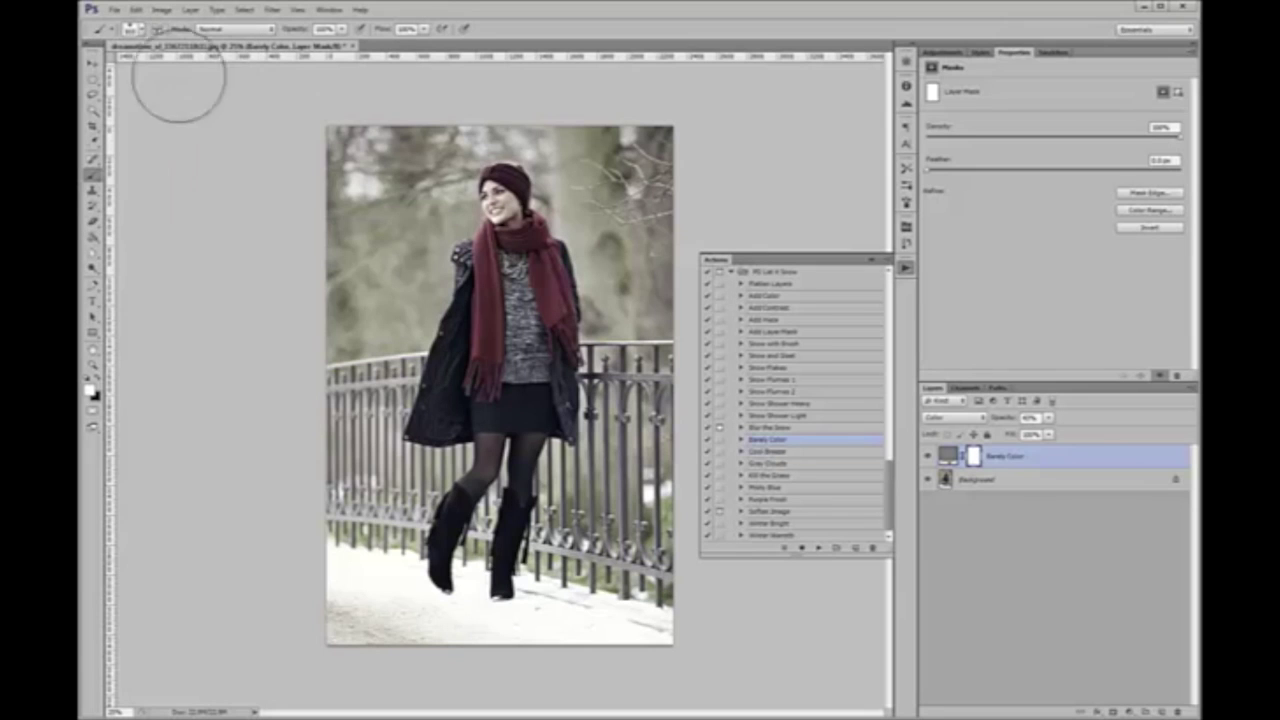
key("x")
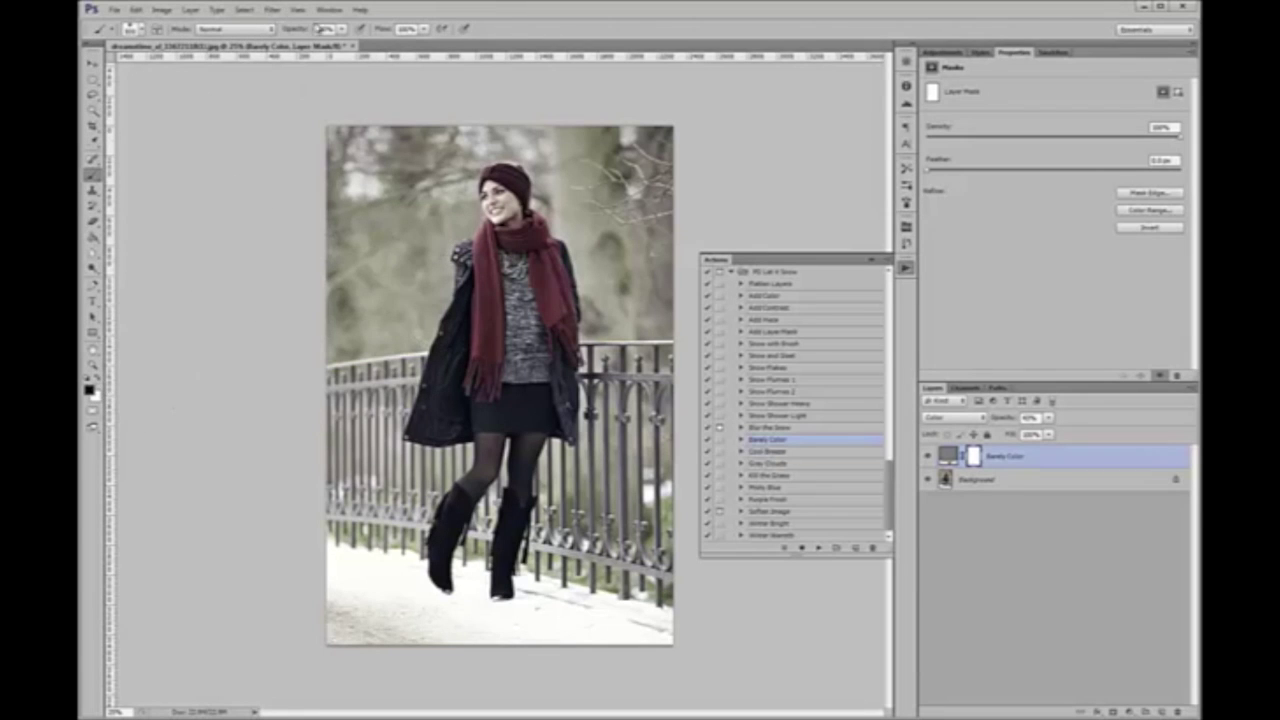
left_click(300, 31)
type("17")
Run the Purple Frost and Winter Bright actions, reducing the Winter Bright layer's opacity
left_click(795, 499)
left_click(819, 548)
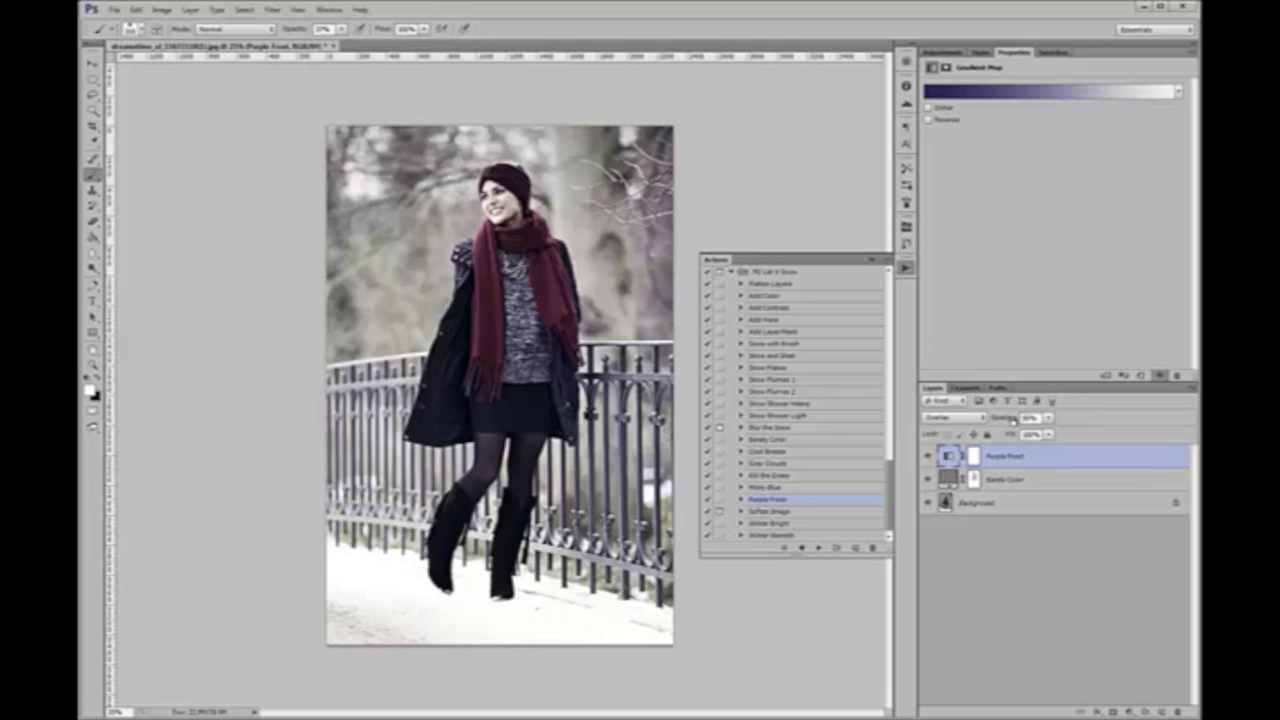
left_click(801, 524)
left_click(816, 549)
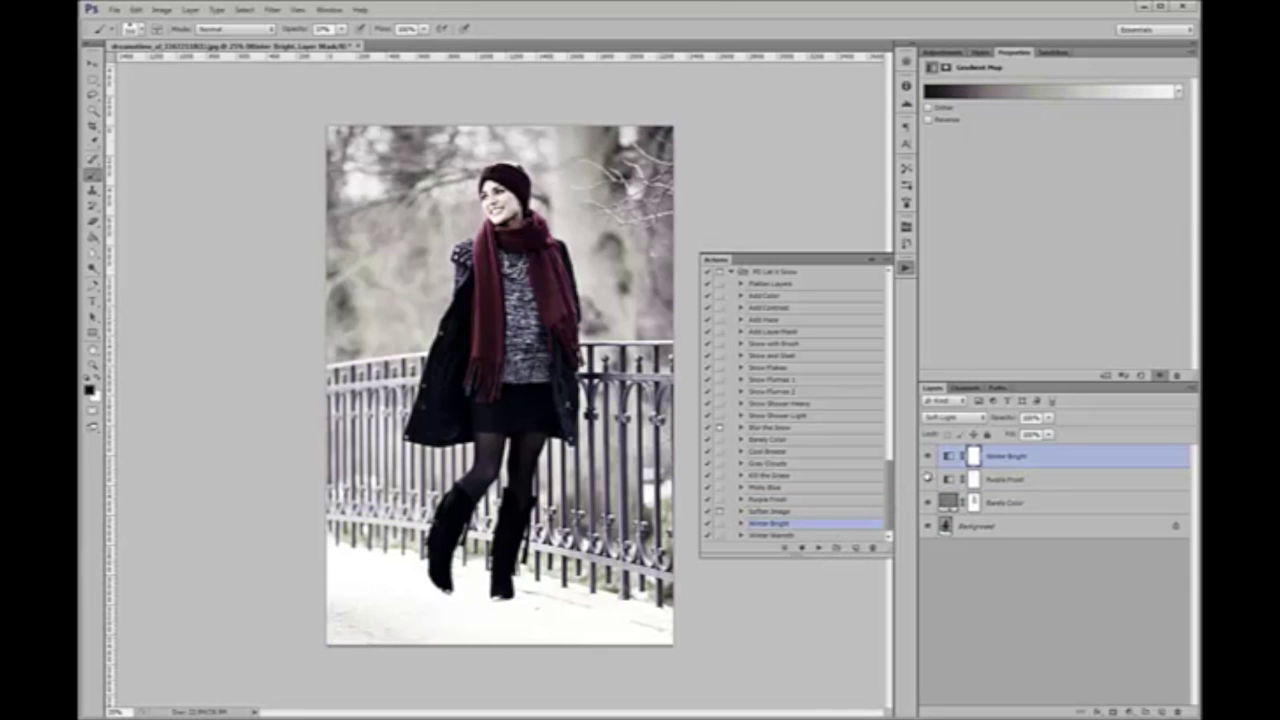
left_click(1049, 418)
left_click_drag(1050, 420, 1037, 435)
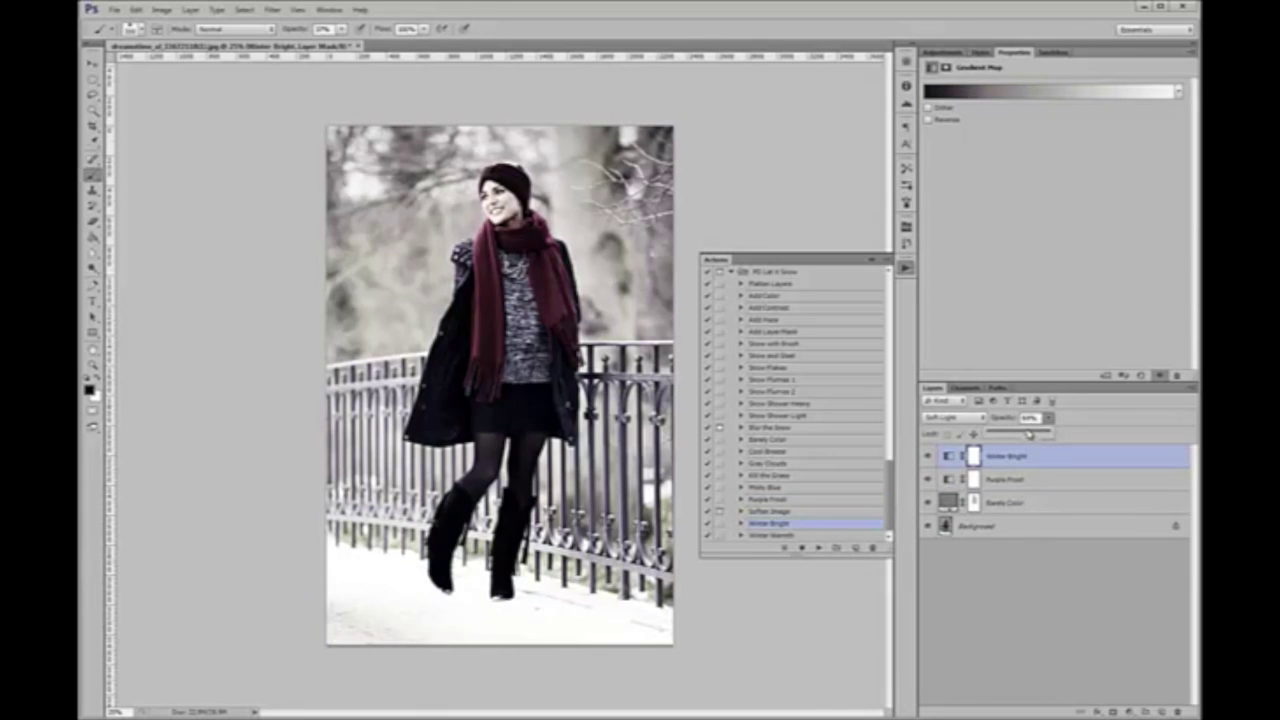
Run the Winter Warmth action and lower the opacity of its layer
left_click(806, 537)
left_click(818, 550)
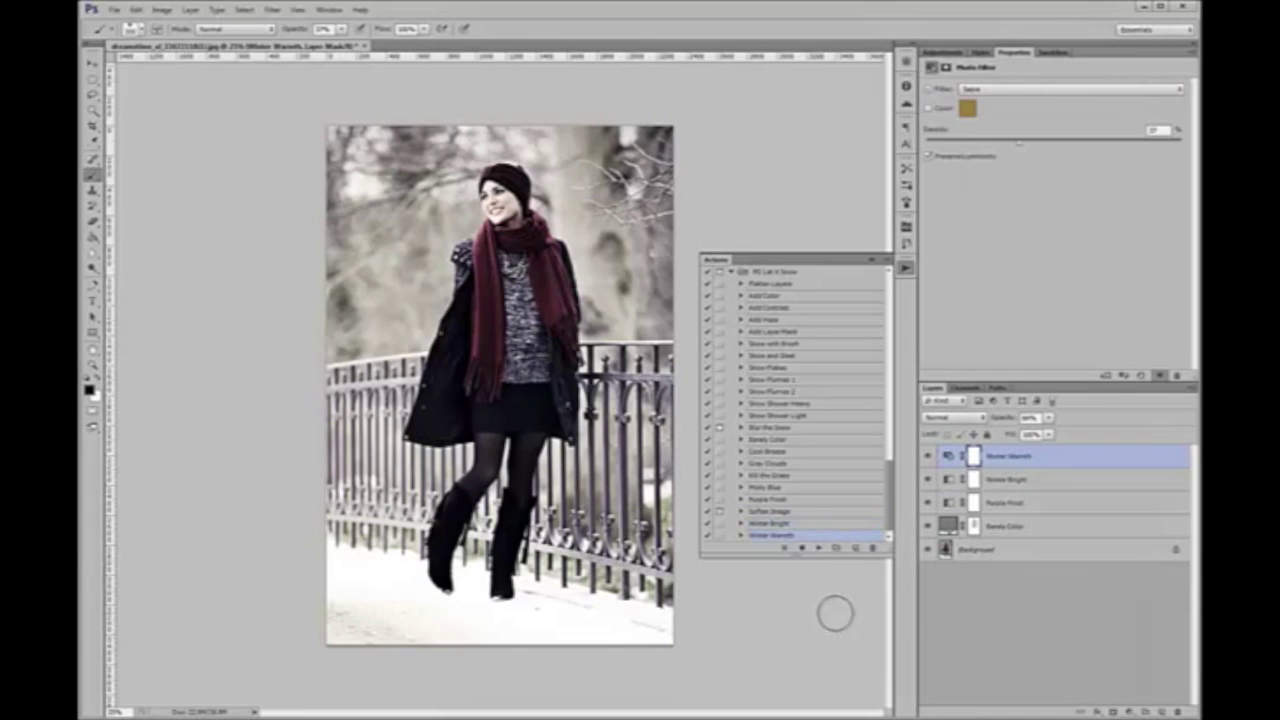
left_click(1008, 420)
left_click_drag(1000, 420, 996, 421)
Run the Snow Shower Light action and compare the photo with and without its snow layer
double_click(803, 360)
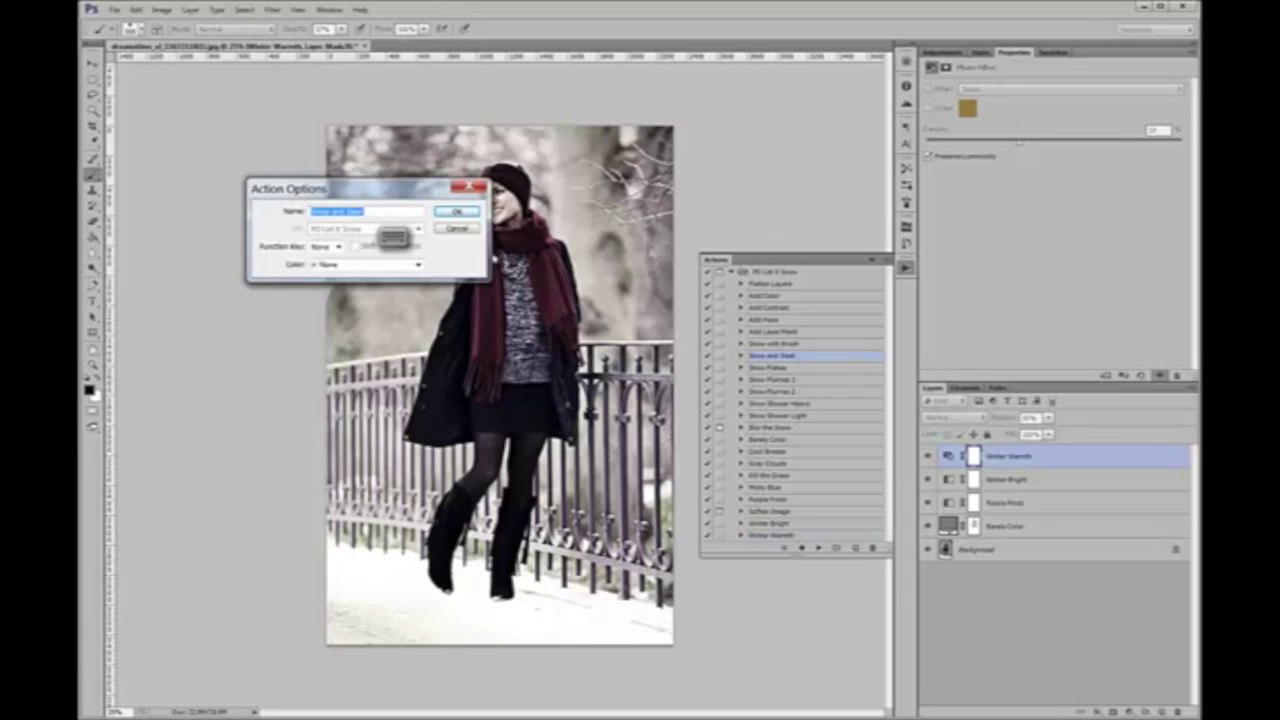
left_click(469, 230)
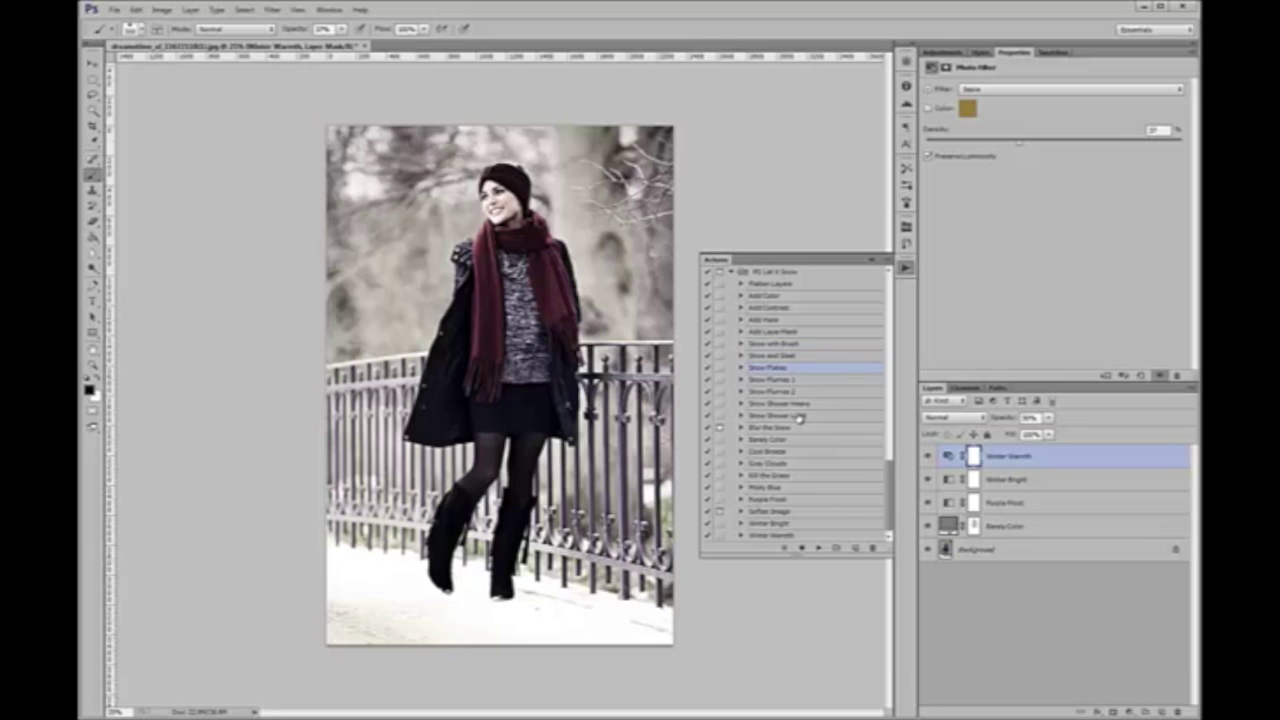
left_click(806, 416)
left_click(818, 548)
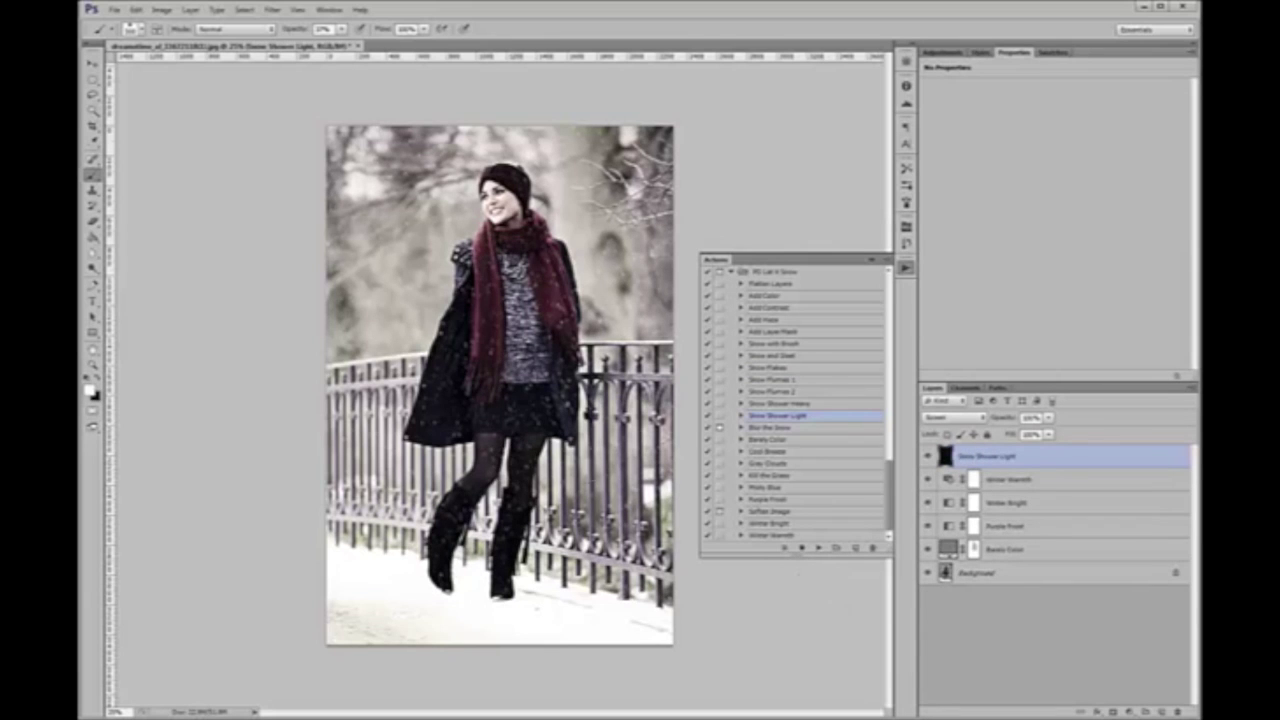
left_click(928, 456)
left_click(928, 456)
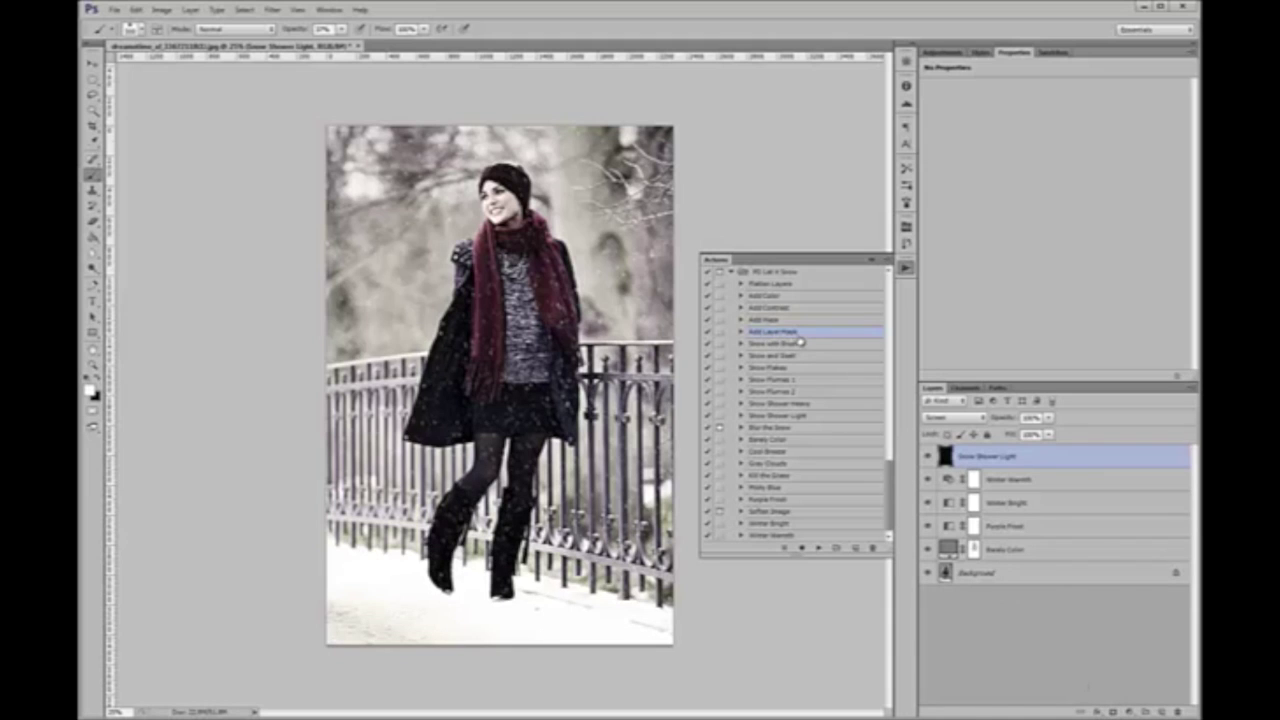
Add a mask to the Snow Shower Light layer and paint the snow off the woman with a higher brush opacity
left_click(818, 549)
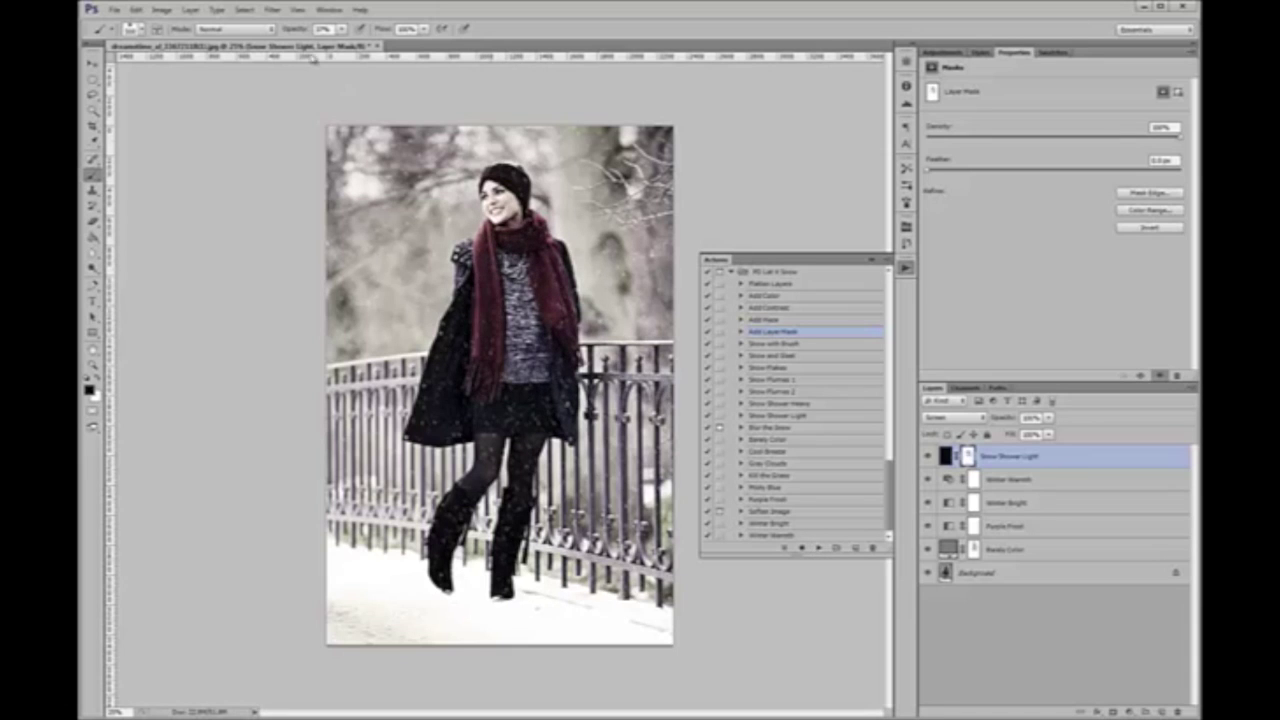
left_click_drag(290, 33, 318, 33)
mouse_move(493, 323)
left_mouse_down()
mouse_move(500, 399)
mouse_move(548, 391)
mouse_move(453, 526)
mouse_move(507, 536)
left_mouse_up()
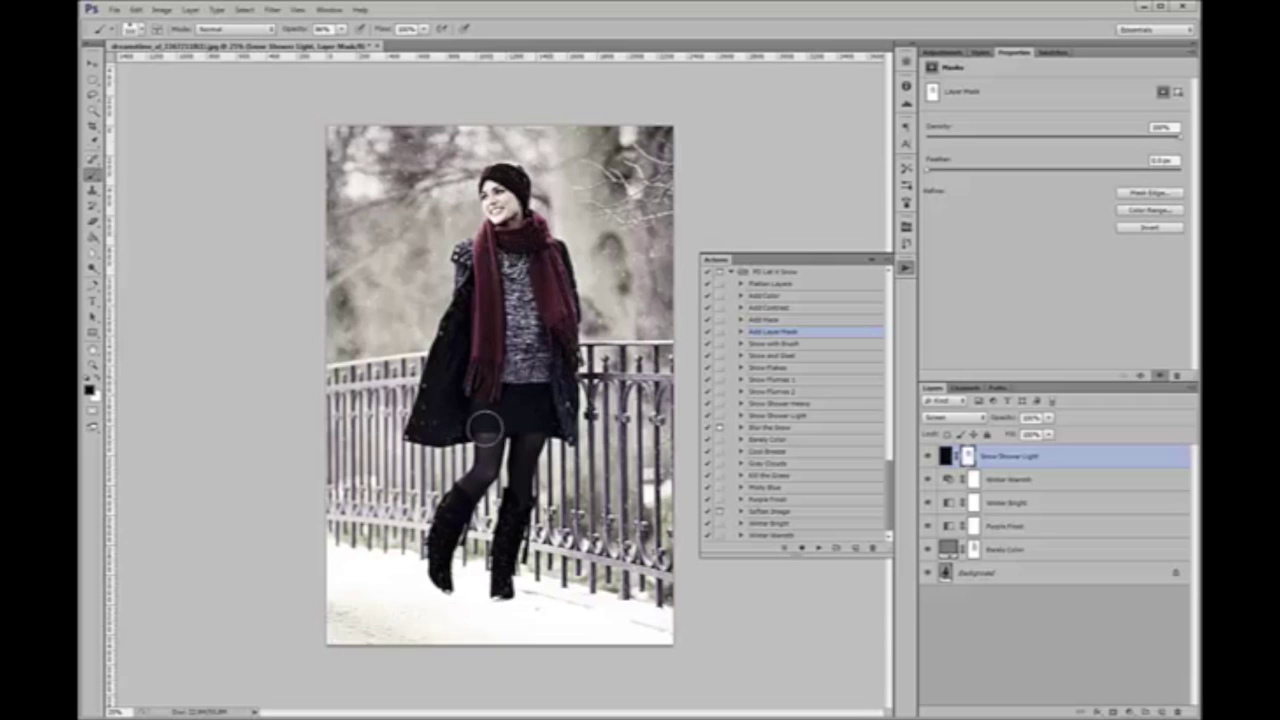
mouse_move(460, 535)
left_mouse_down()
mouse_move(506, 547)
mouse_move(488, 301)
mouse_move(502, 259)
left_mouse_up()
Run the Snow with Brush action and load the PDsnowbrushes.abr brush set
left_click(803, 345)
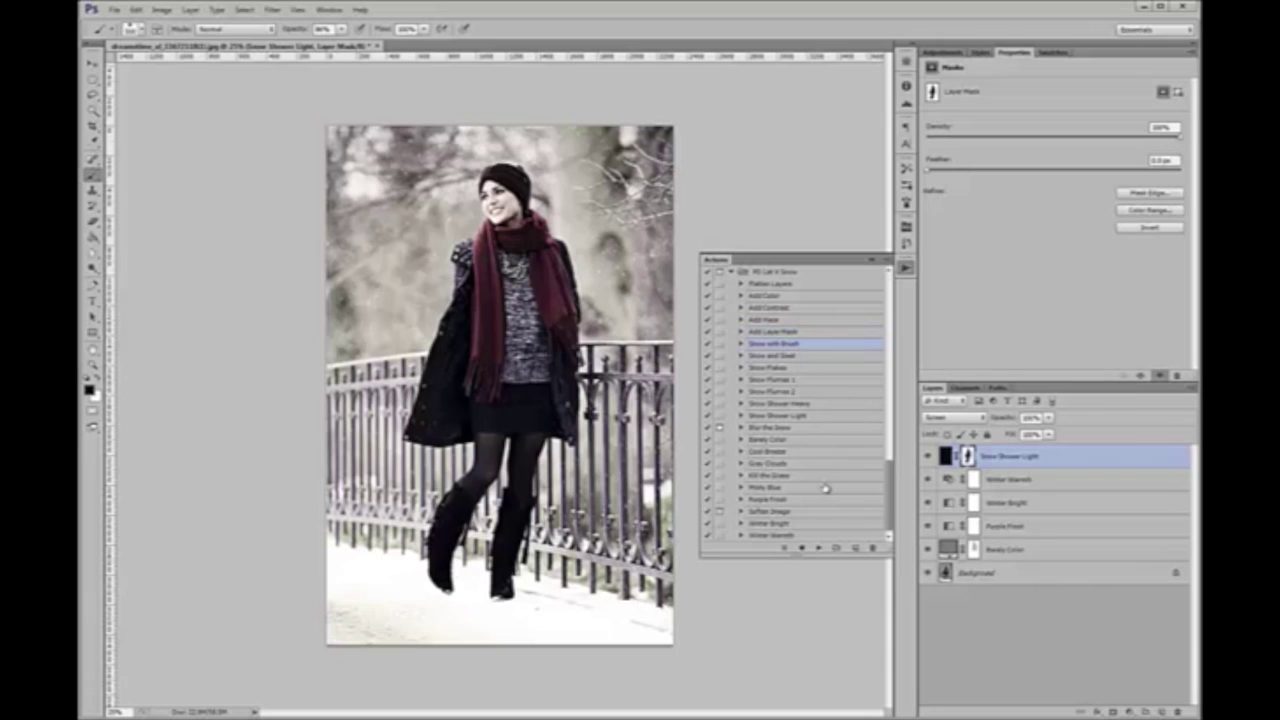
left_click(818, 548)
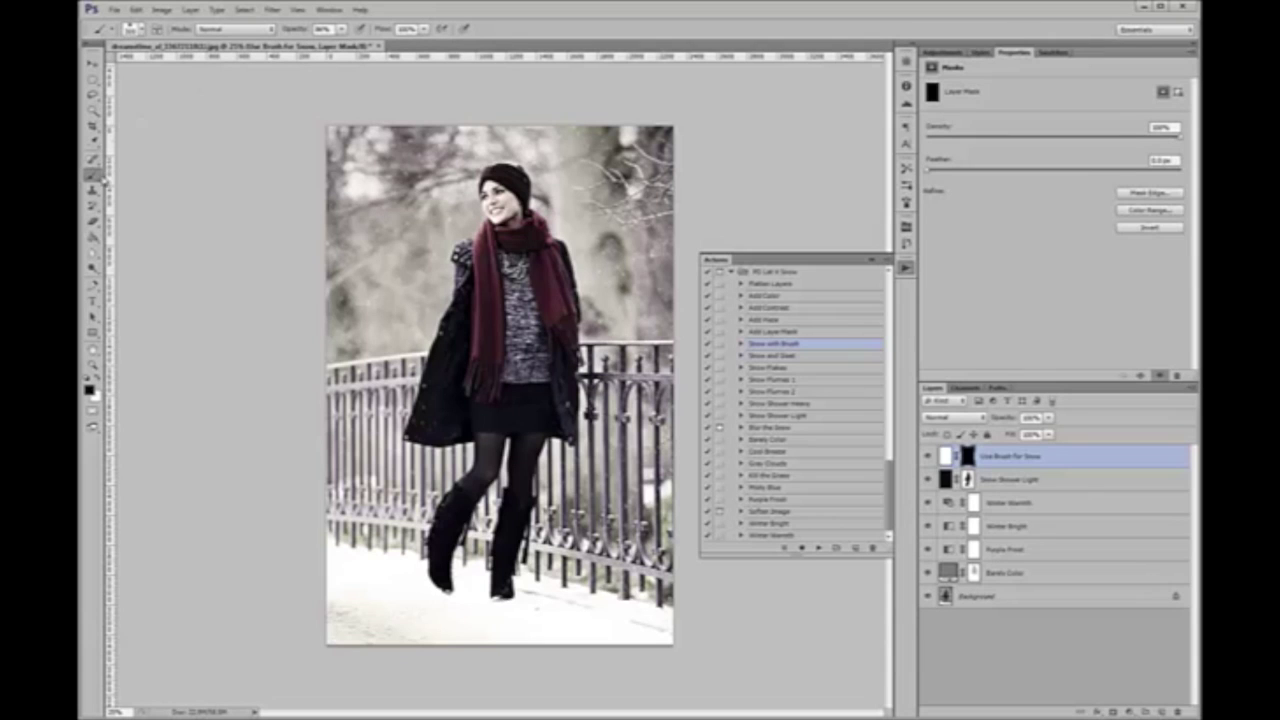
left_click(142, 30)
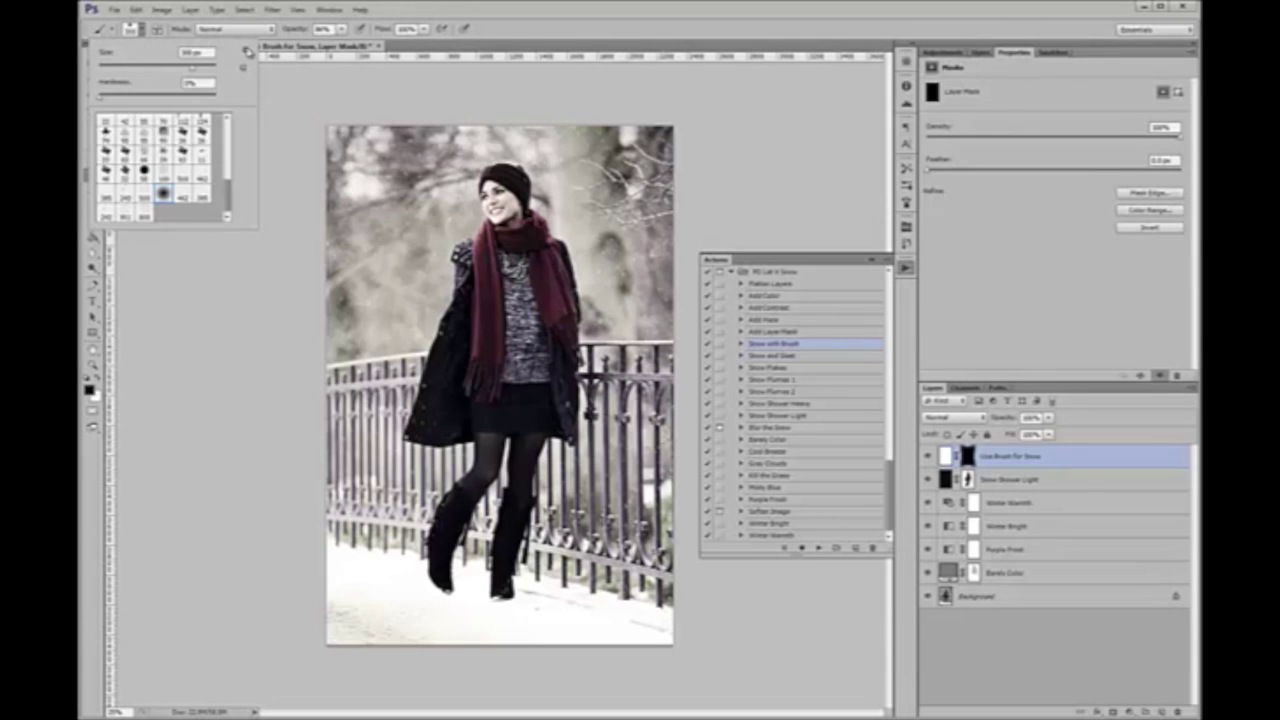
left_click(246, 53)
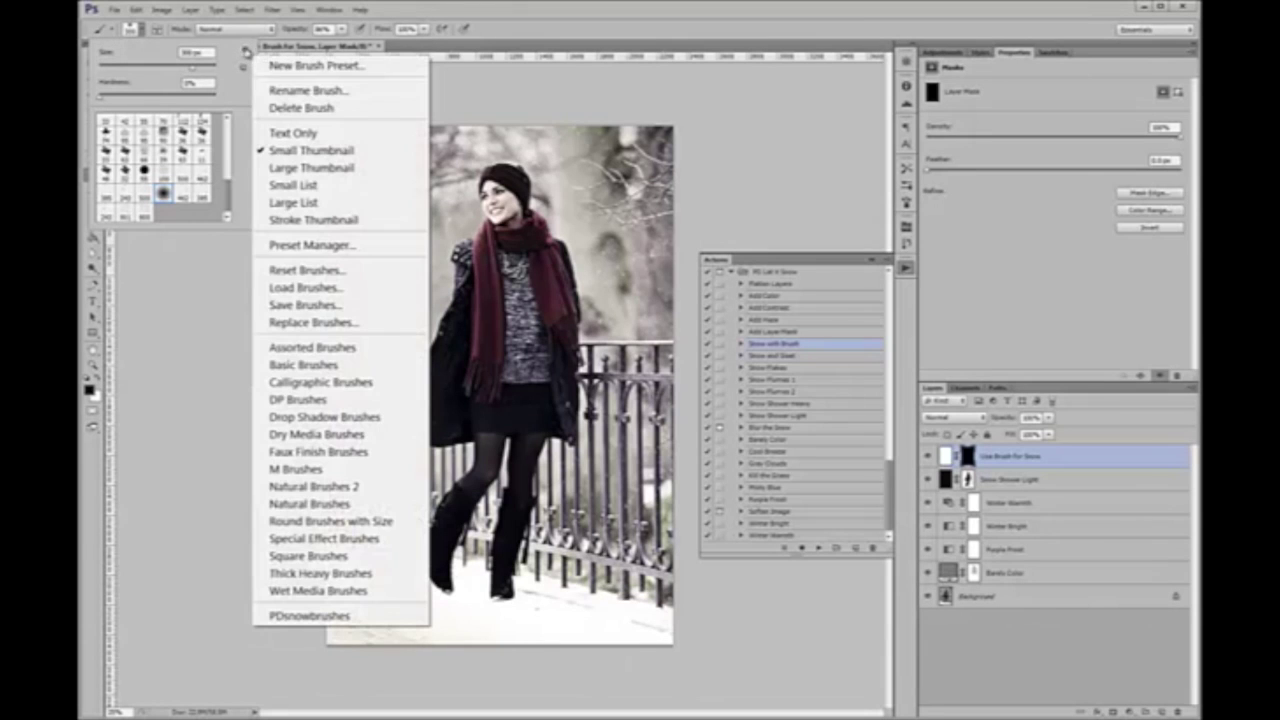
left_click(358, 290)
left_click(636, 232)
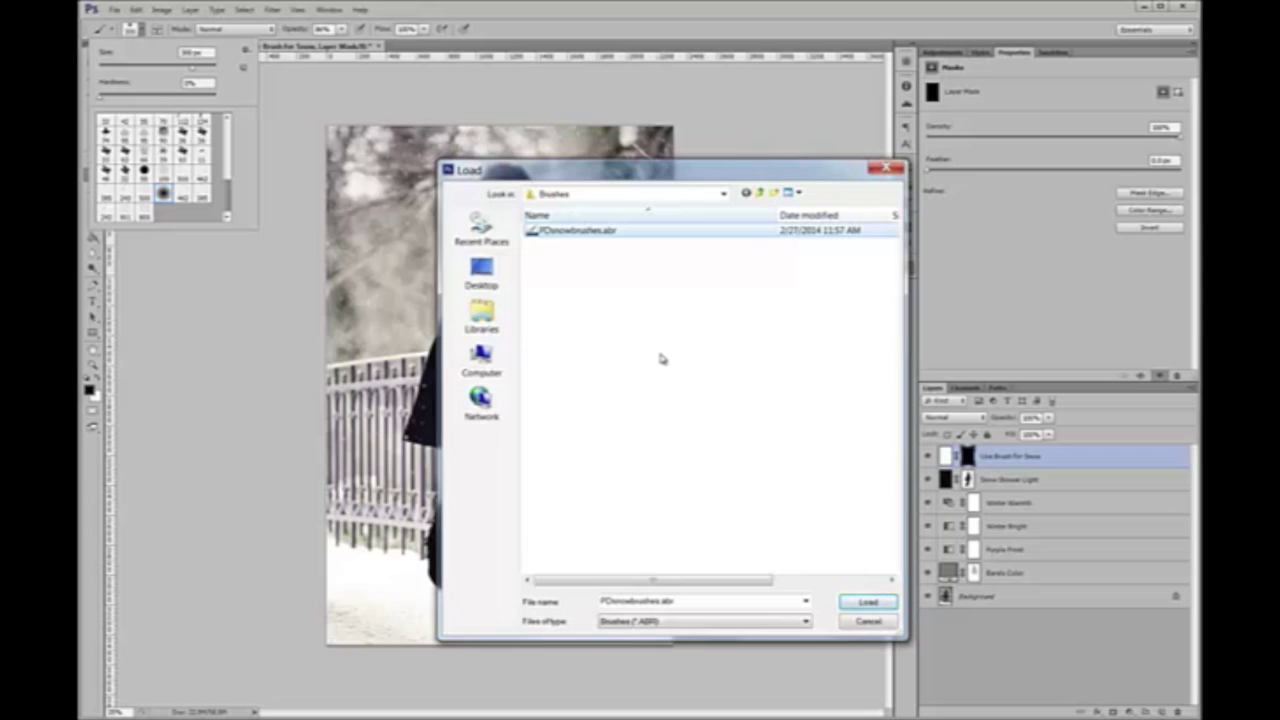
left_click(856, 603)
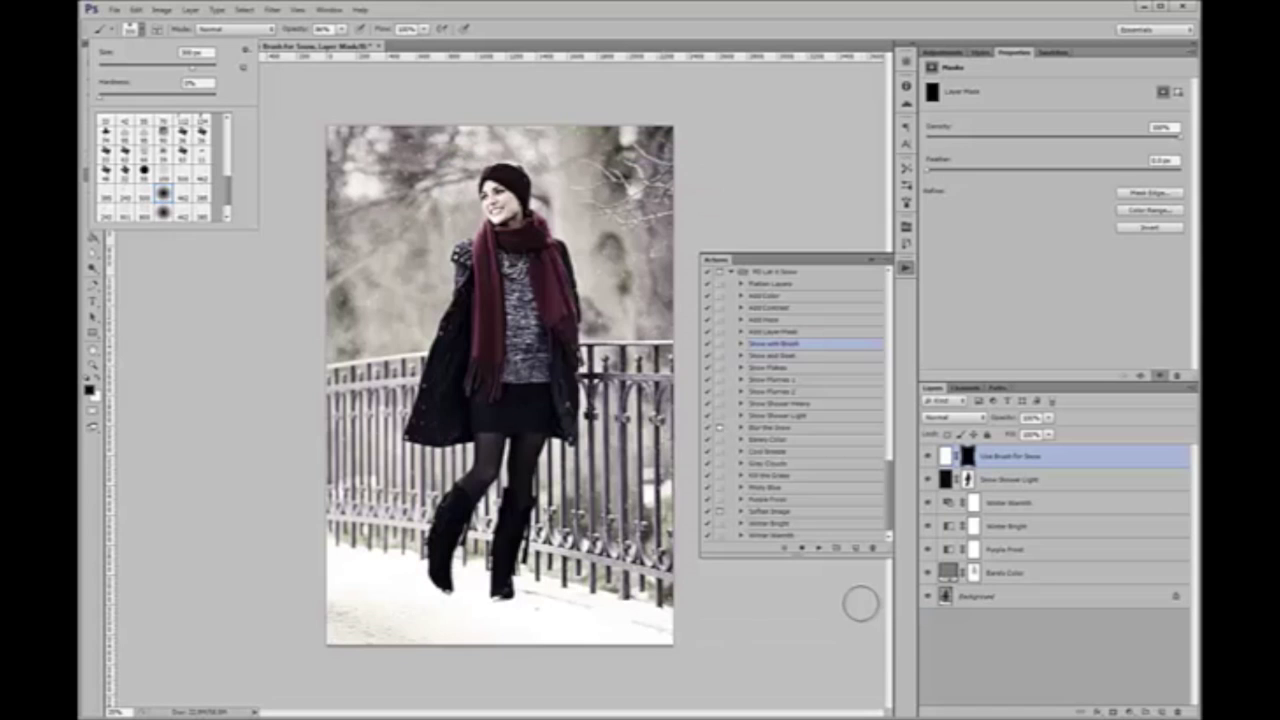
Choose the 240 px snow brush tip from the newly loaded brushes
left_click_drag(230, 196, 229, 206)
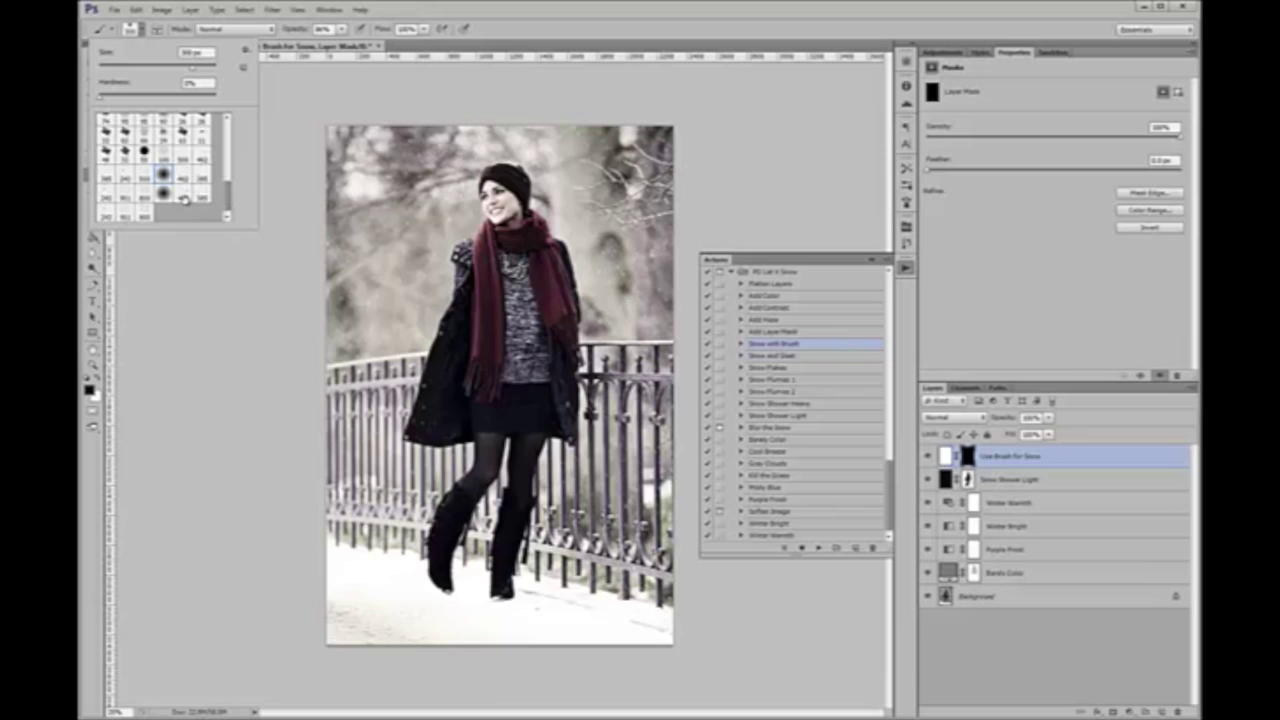
left_click(184, 198)
left_click(107, 214)
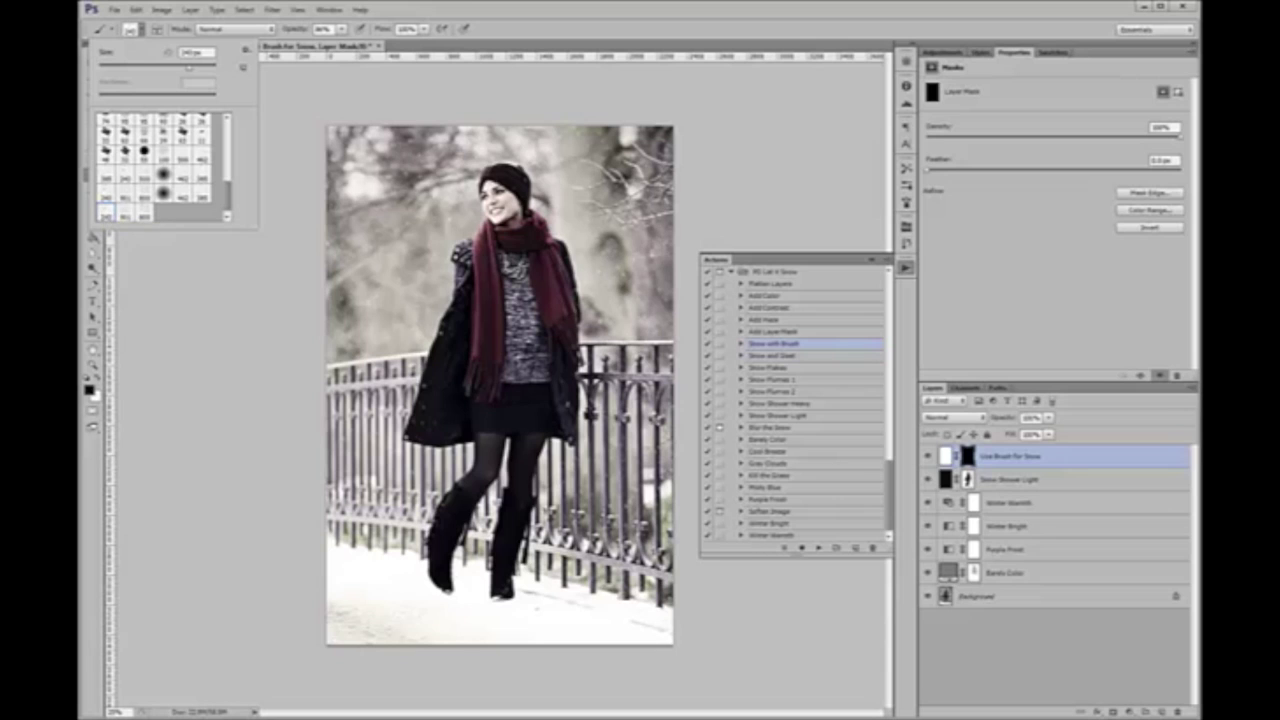
key("Return")
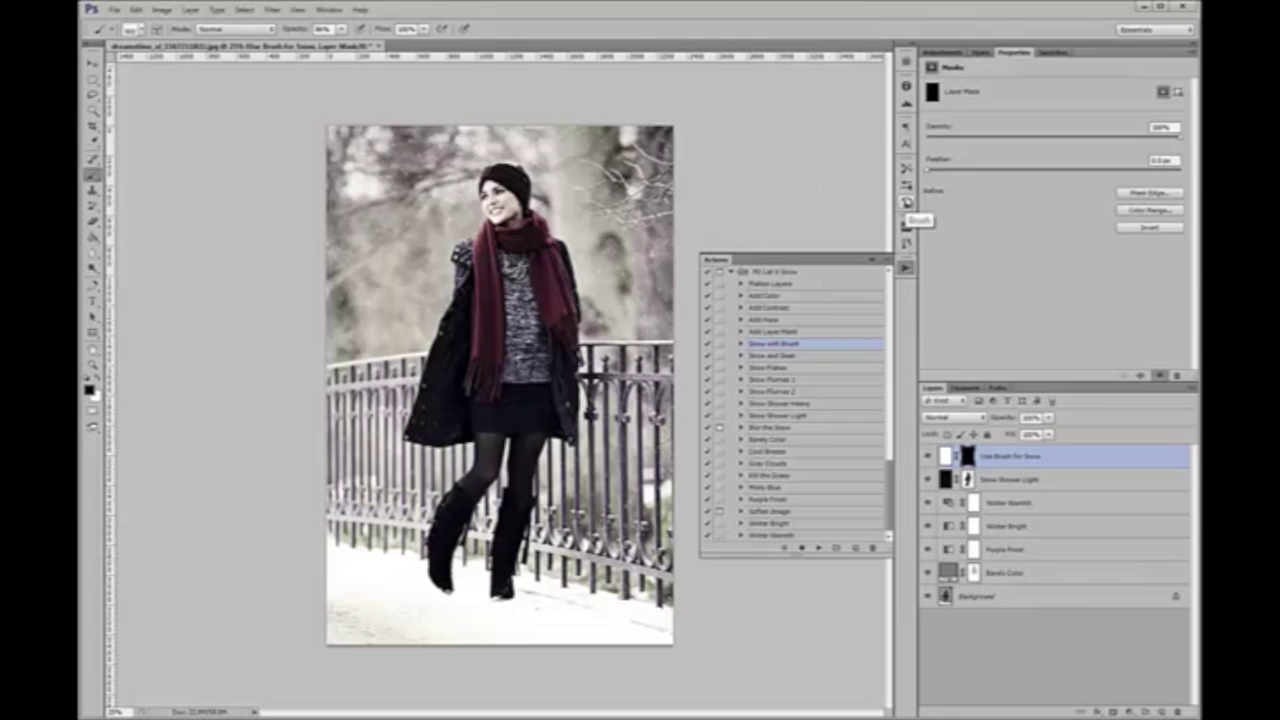
Enable Scattering for the snow brush and widen its tip spacing to about 54%
left_click(906, 188)
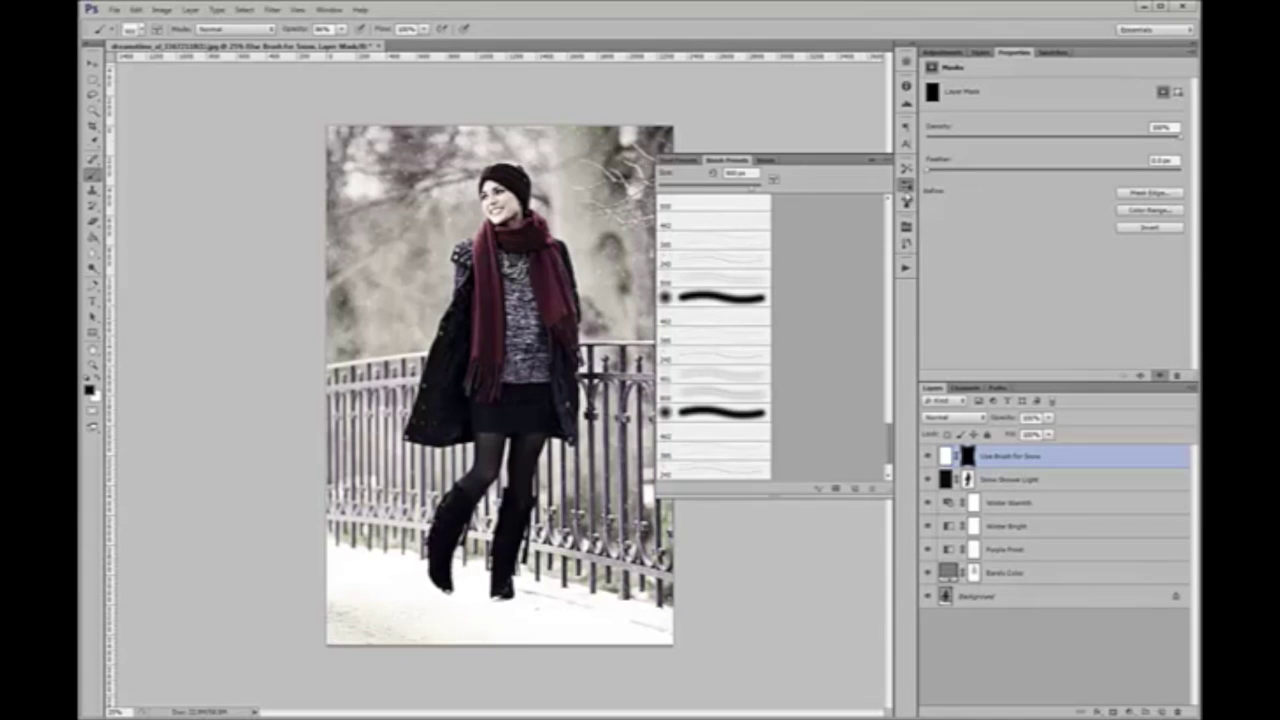
left_click(906, 200)
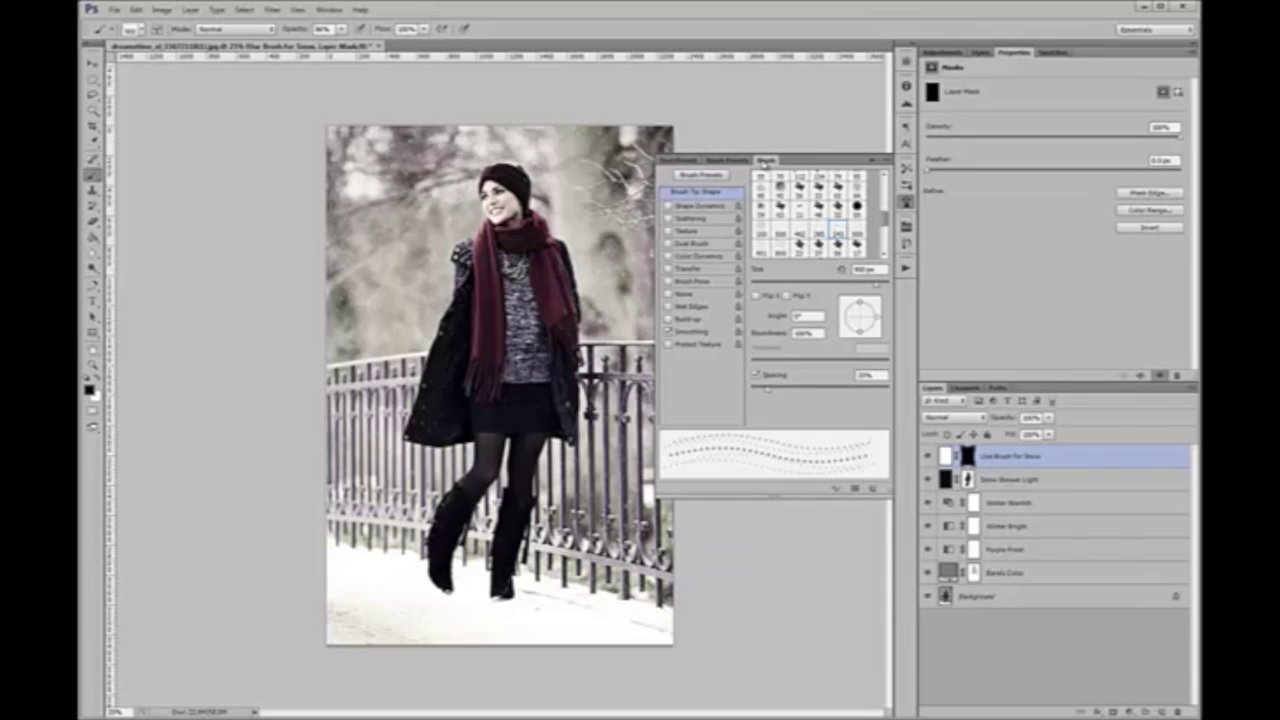
left_click(668, 219)
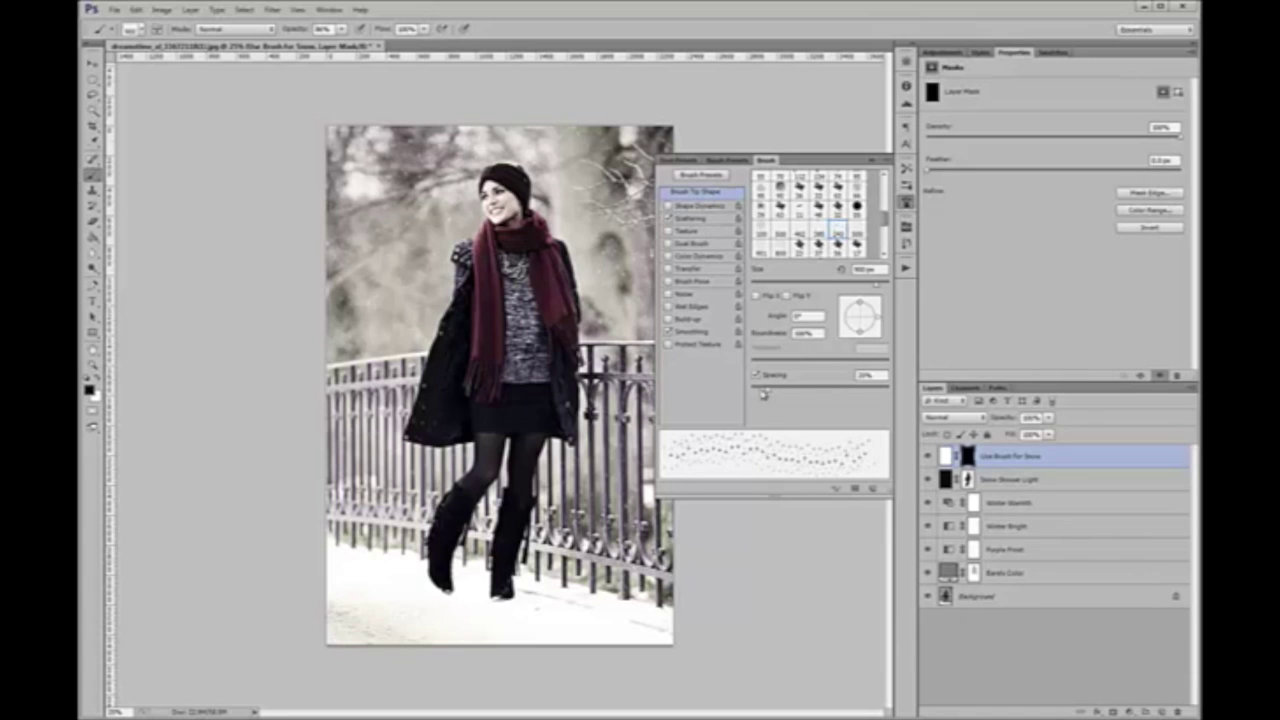
left_click_drag(768, 392, 788, 392)
Paint snowflakes across the photo on the Use Brush for Snow mask with white at a lower brush opacity
left_click(298, 30)
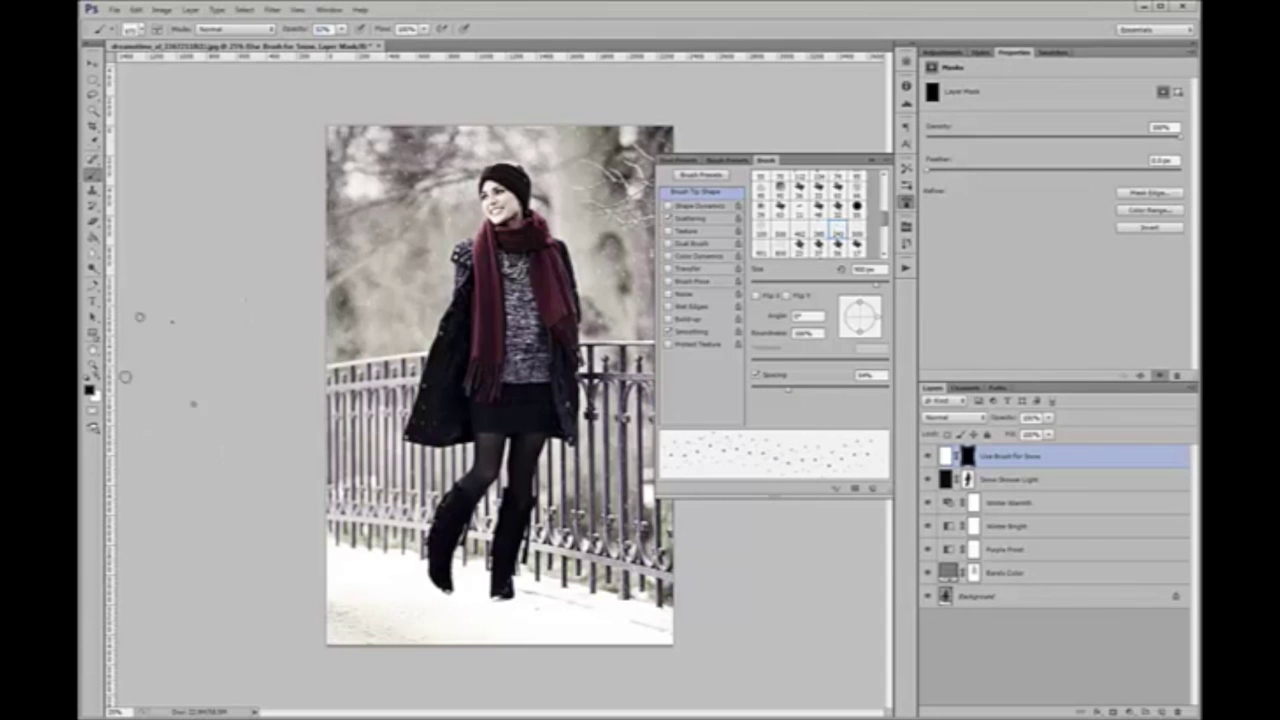
left_click(97, 380)
left_click(95, 388)
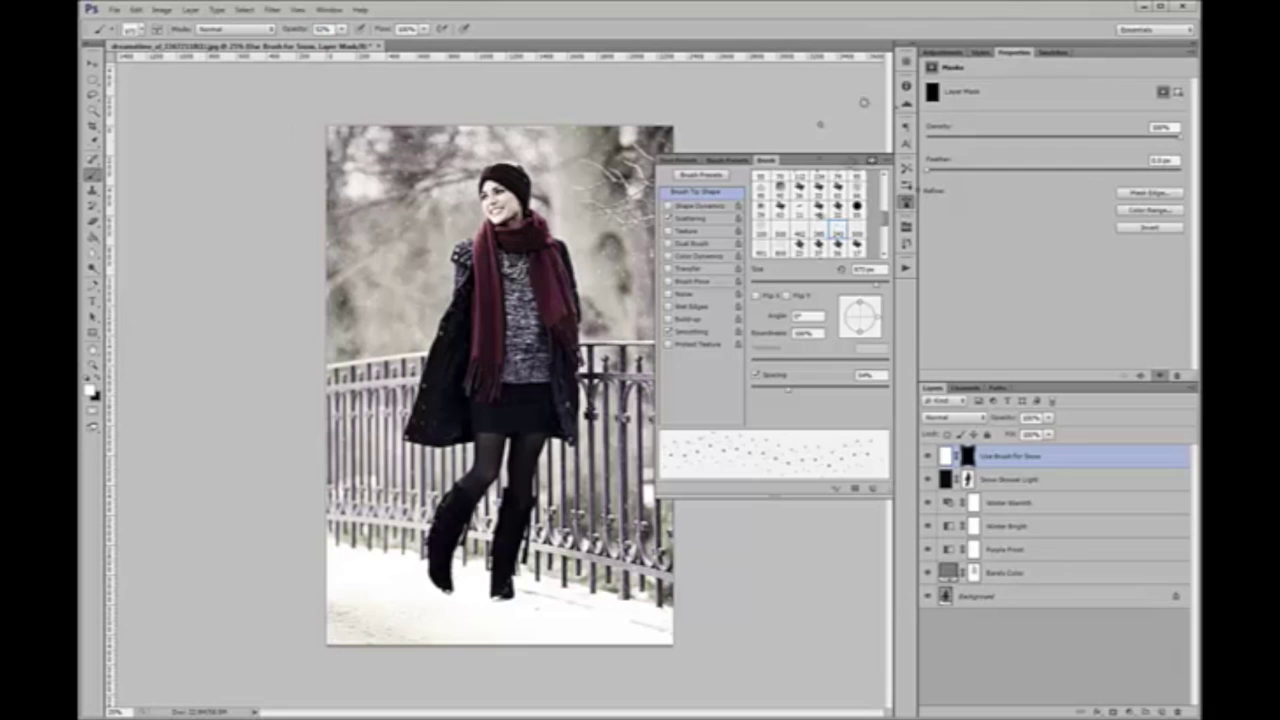
key("F5")
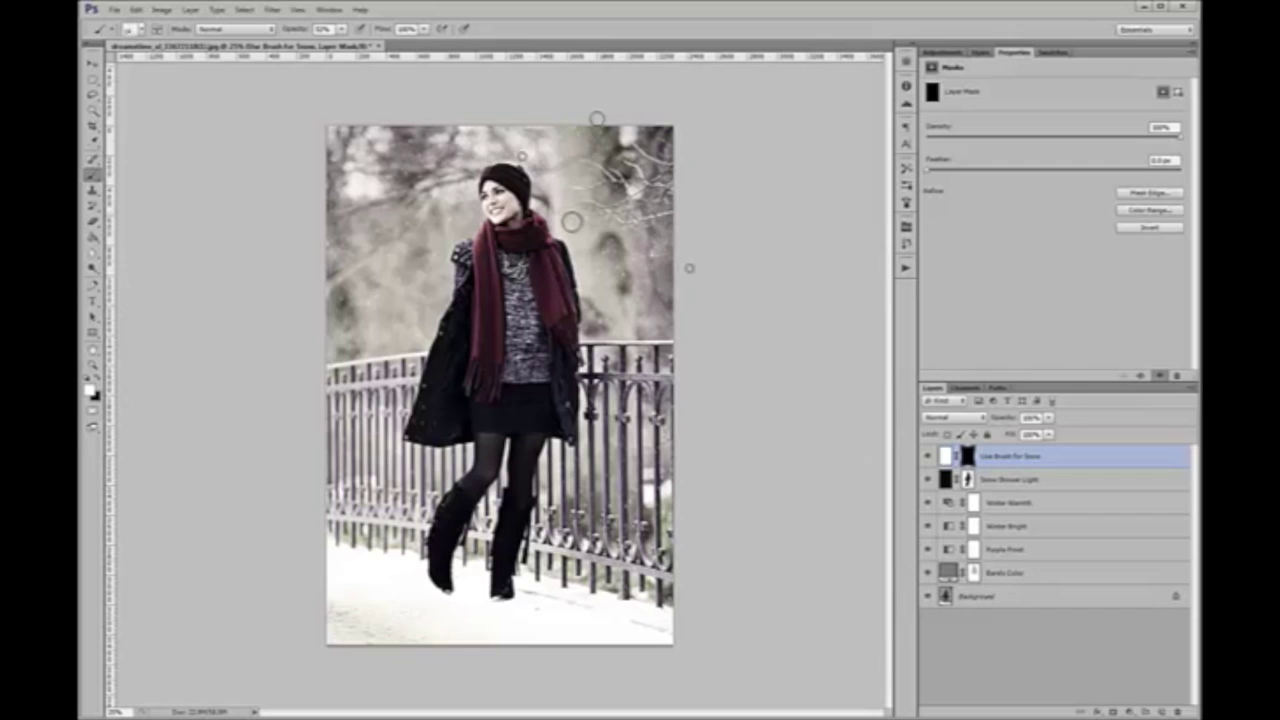
key("bracketleft")
mouse_move(385, 330)
left_mouse_down()
mouse_move(345, 270)
mouse_move(388, 220)
mouse_move(610, 330)
mouse_move(450, 95)
left_mouse_up()
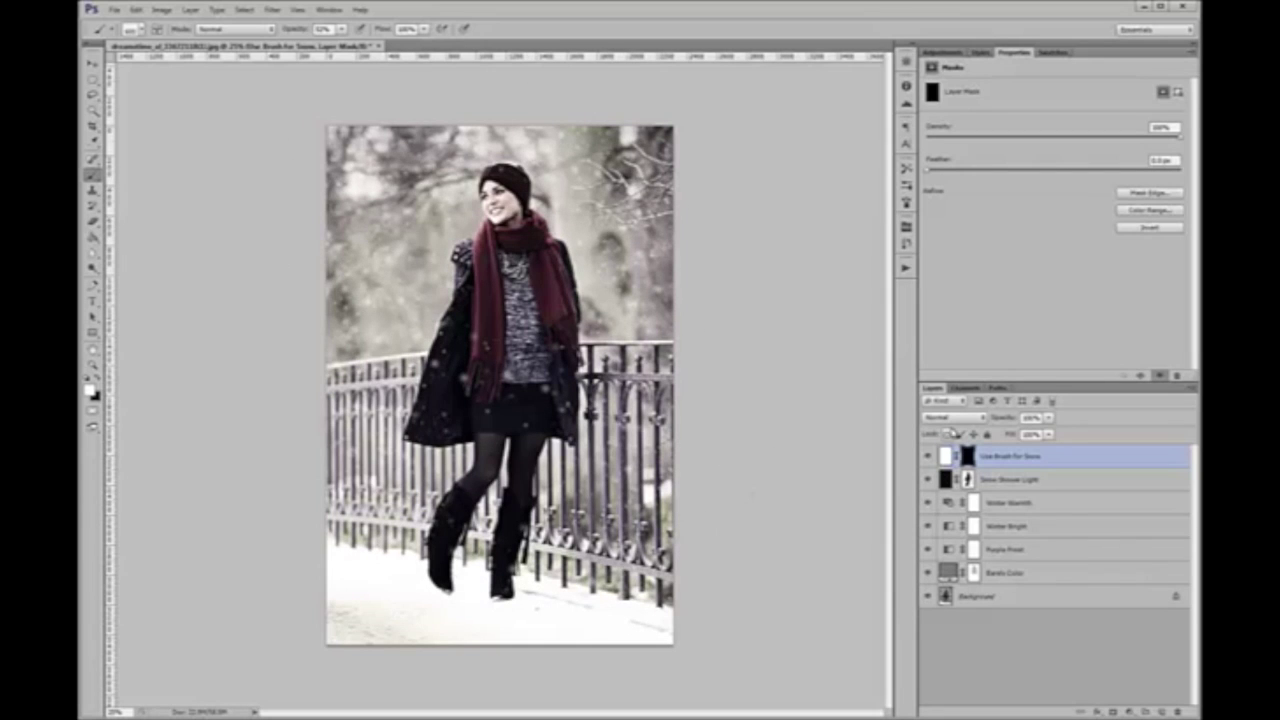
Compare the photo with and without the painted snow, and the full effect against the original Background layer
left_click(927, 456)
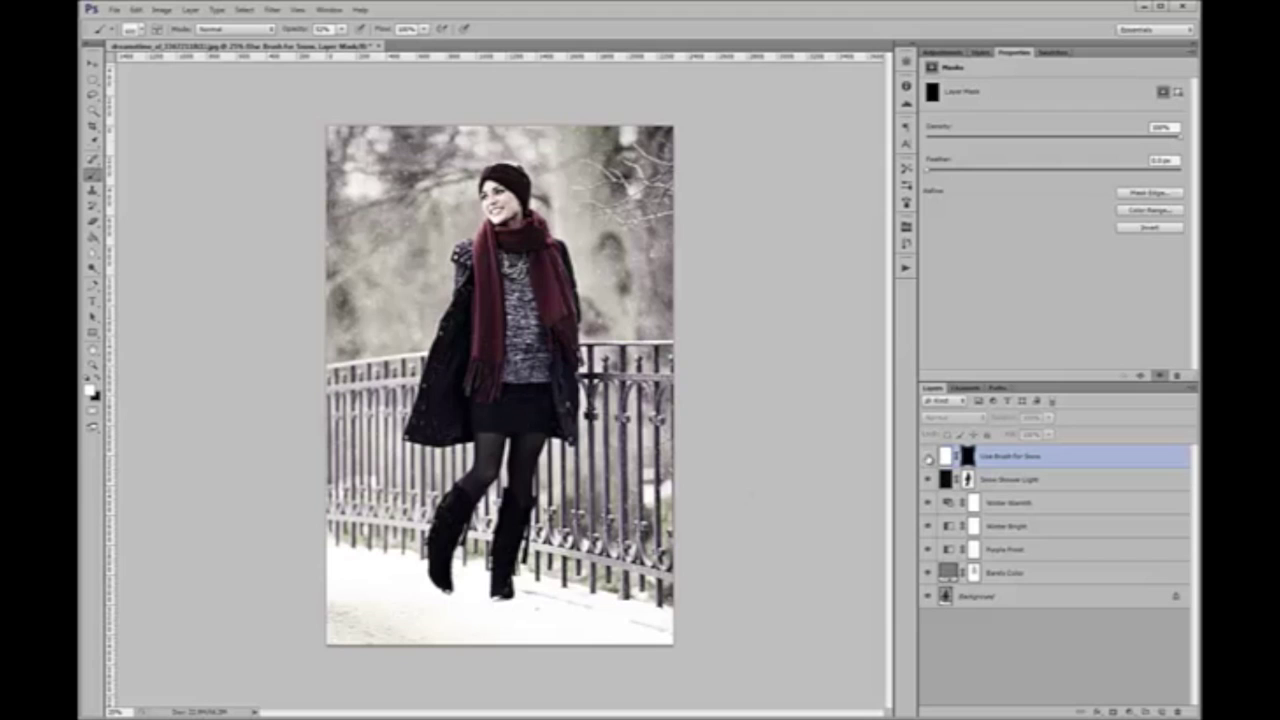
left_click(929, 457)
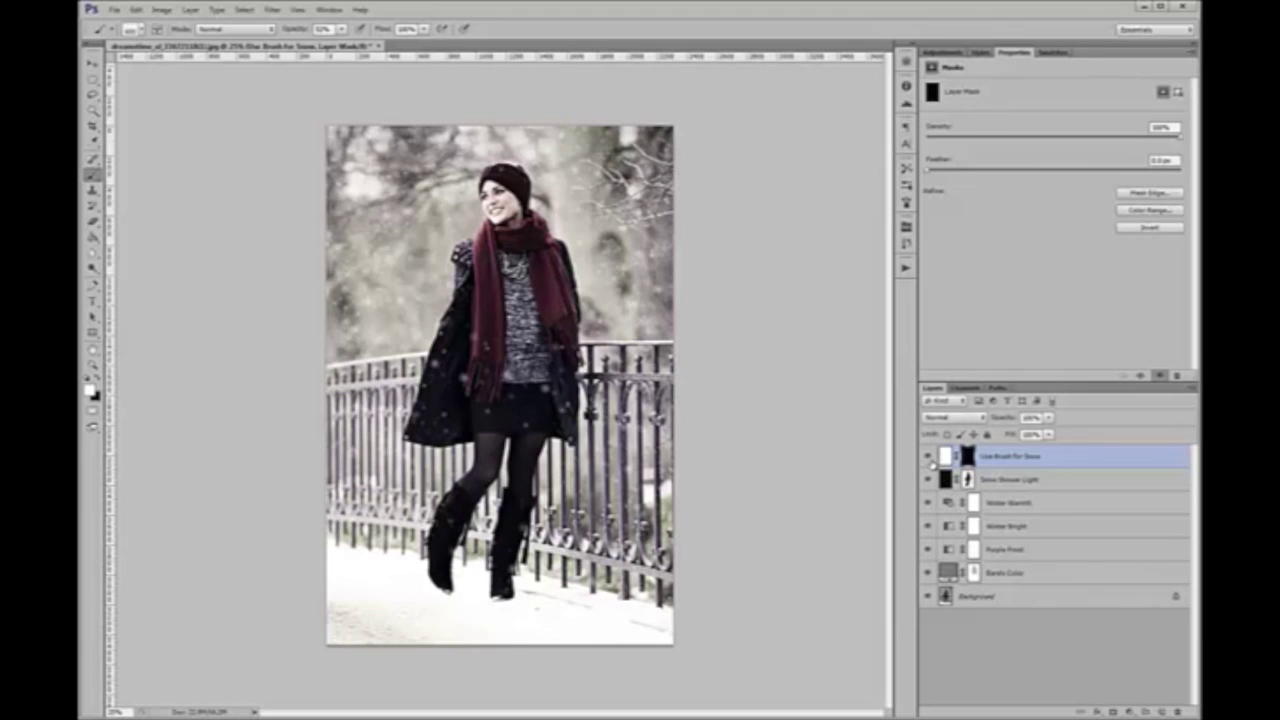
left_click(928, 597, "alt")
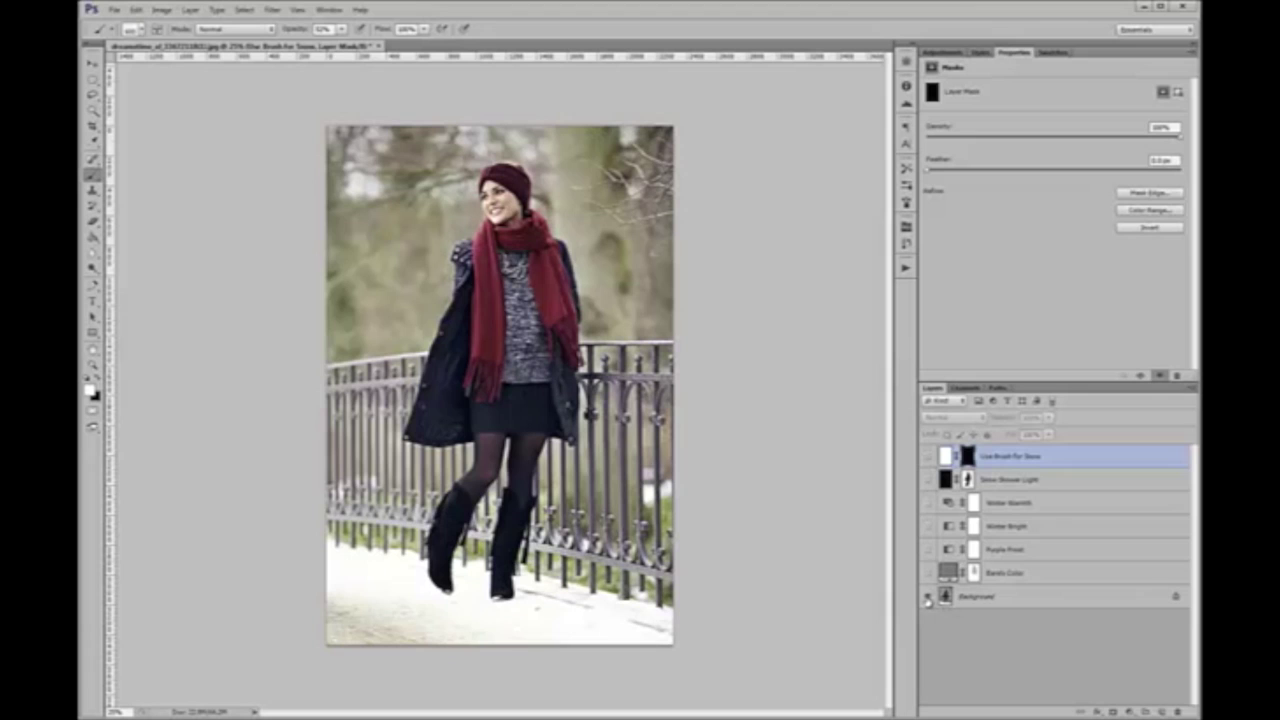
left_click(928, 597, "alt")
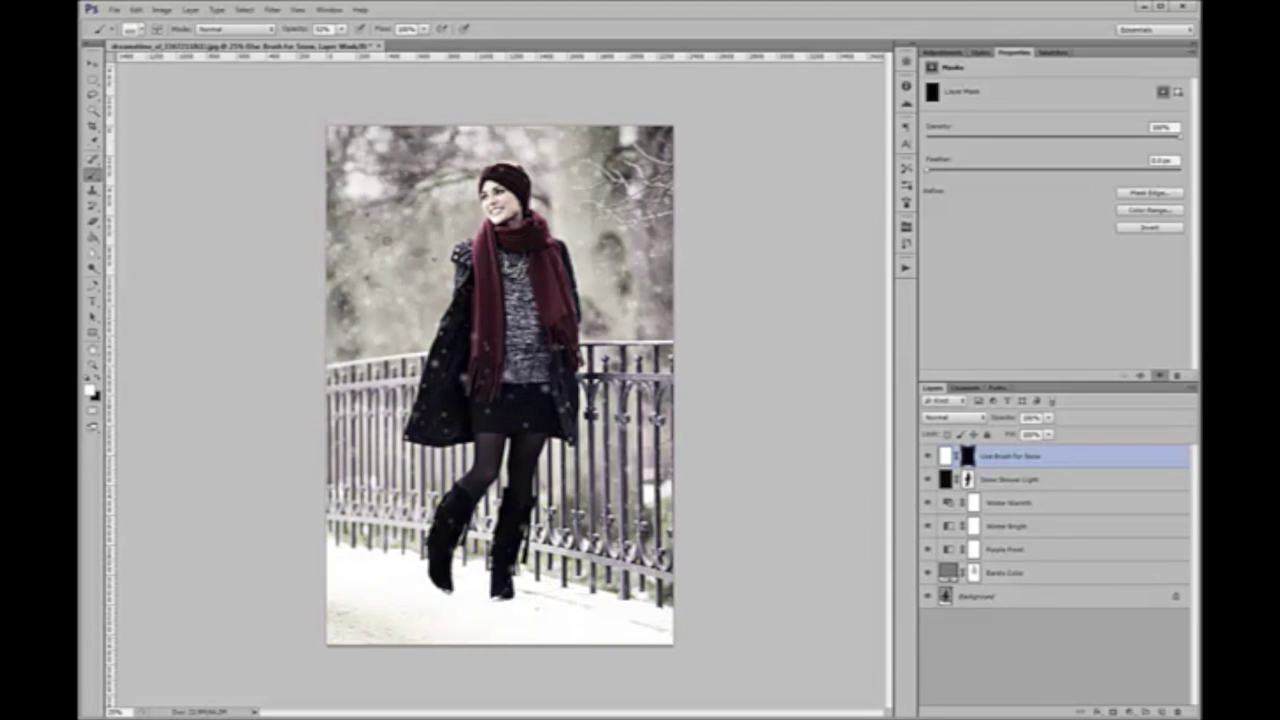
Pick a different snow brush tip from the loaded snow brushes
left_click(140, 31)
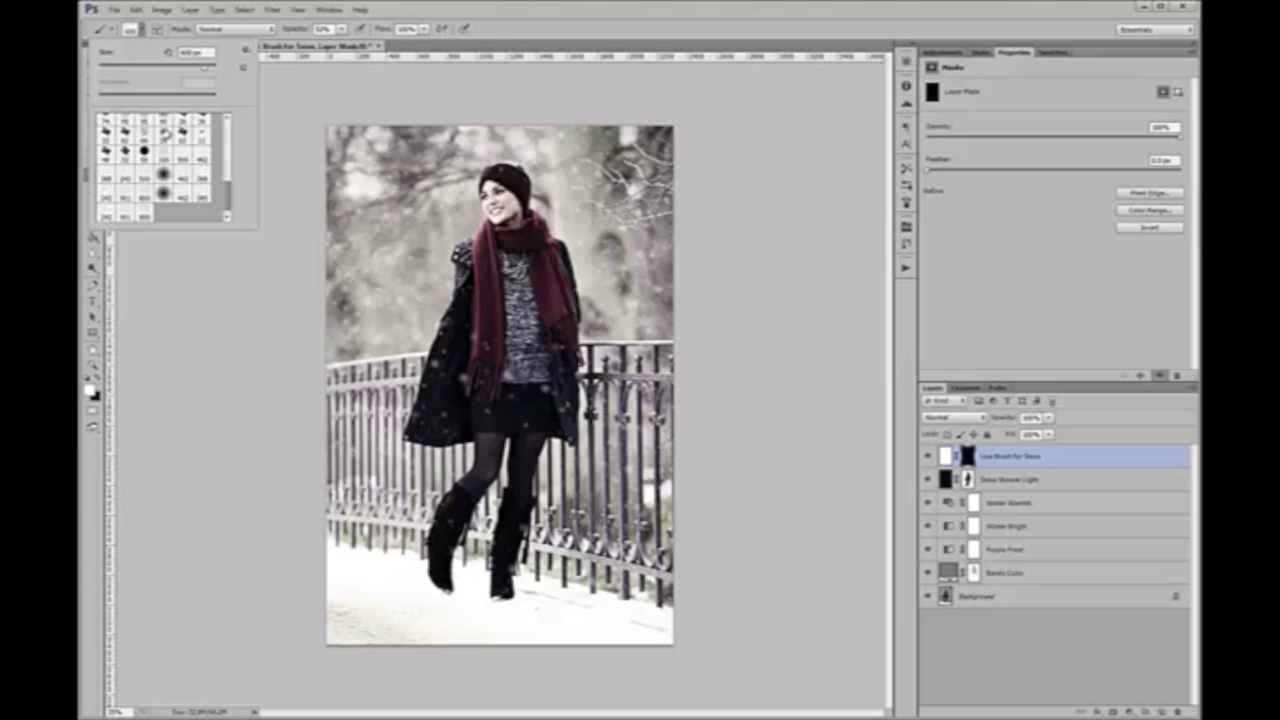
left_click(203, 196)
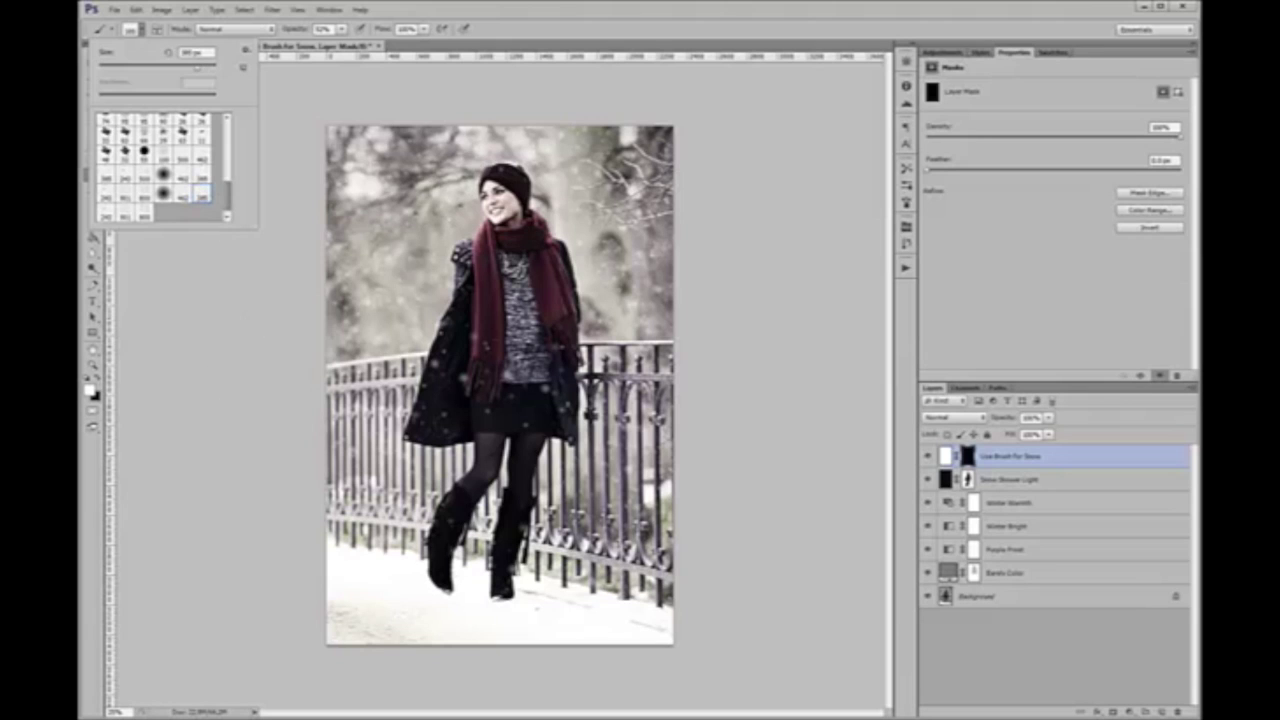